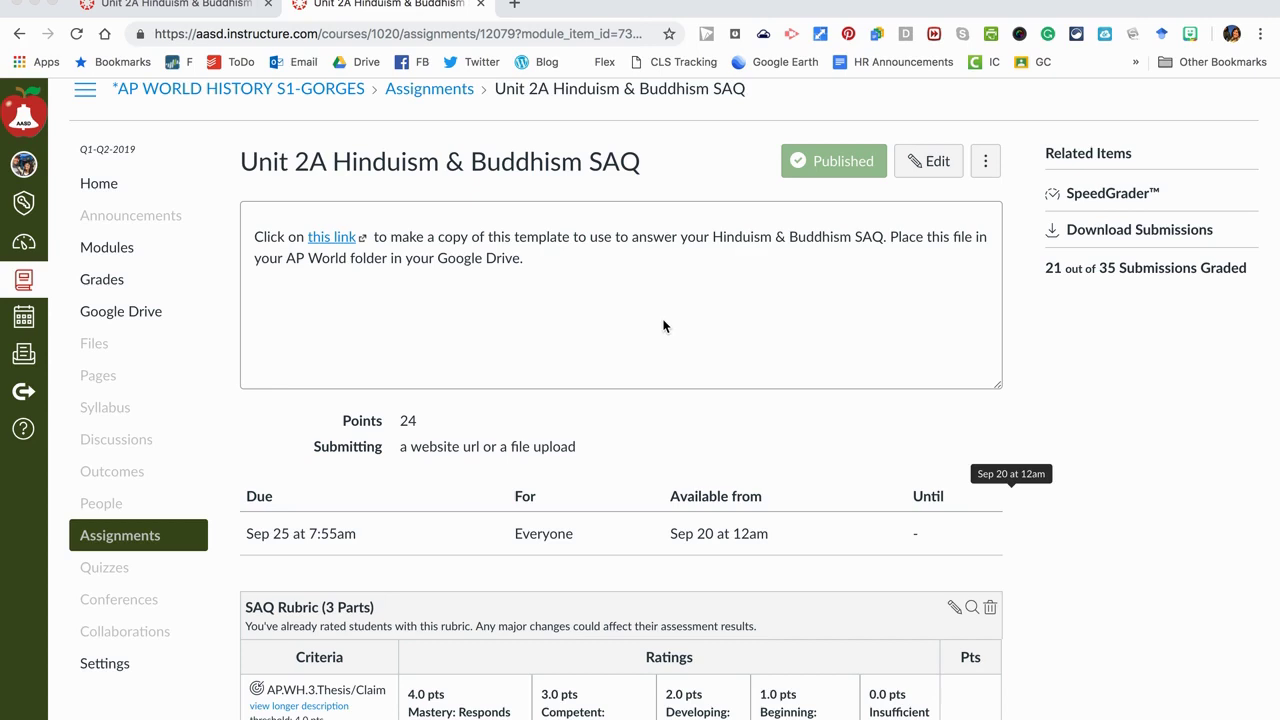
Open the SAQ assignment in SpeedGrader from Related Items
scroll(590, 295, "down", 5)
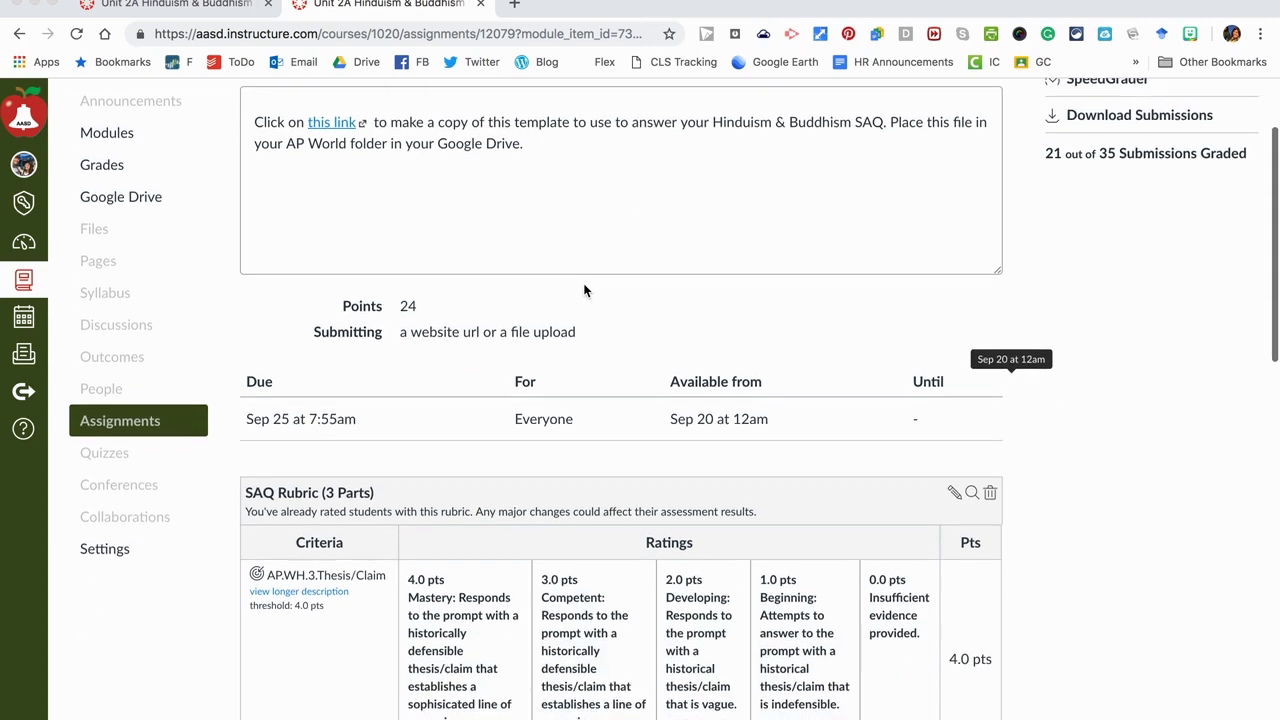
scroll(585, 290, "up", 6)
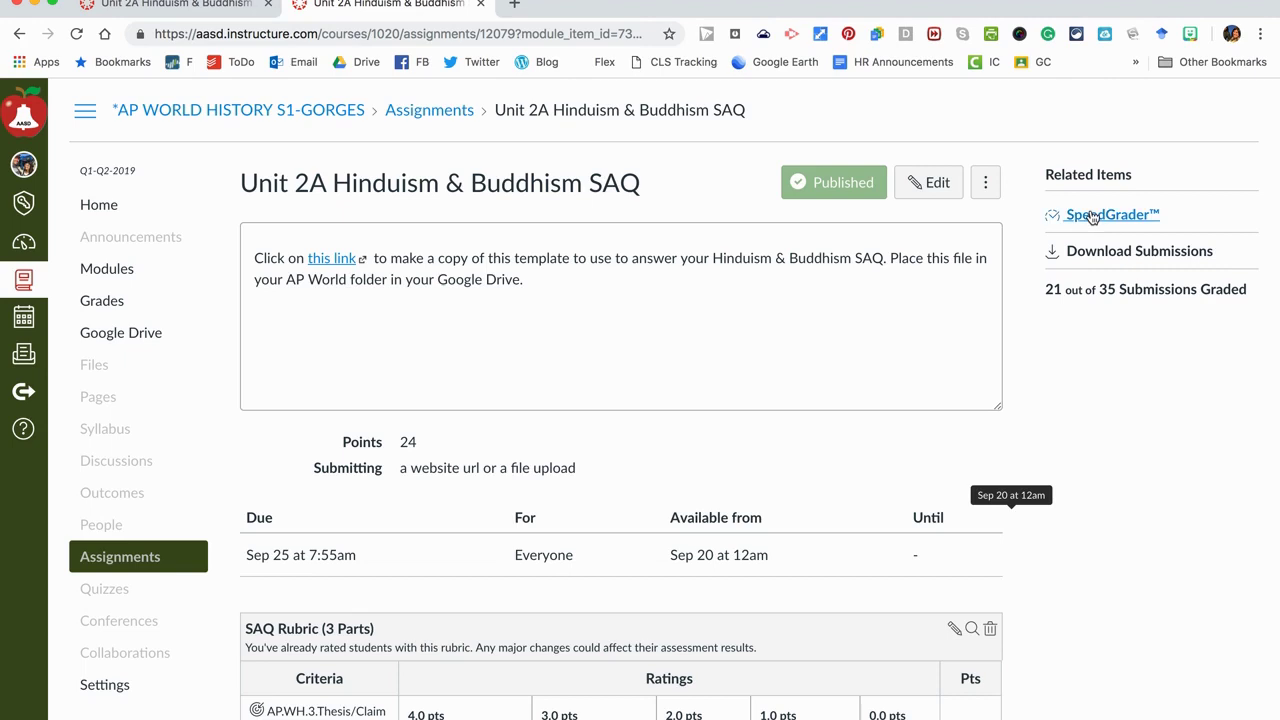
left_click(1093, 216)
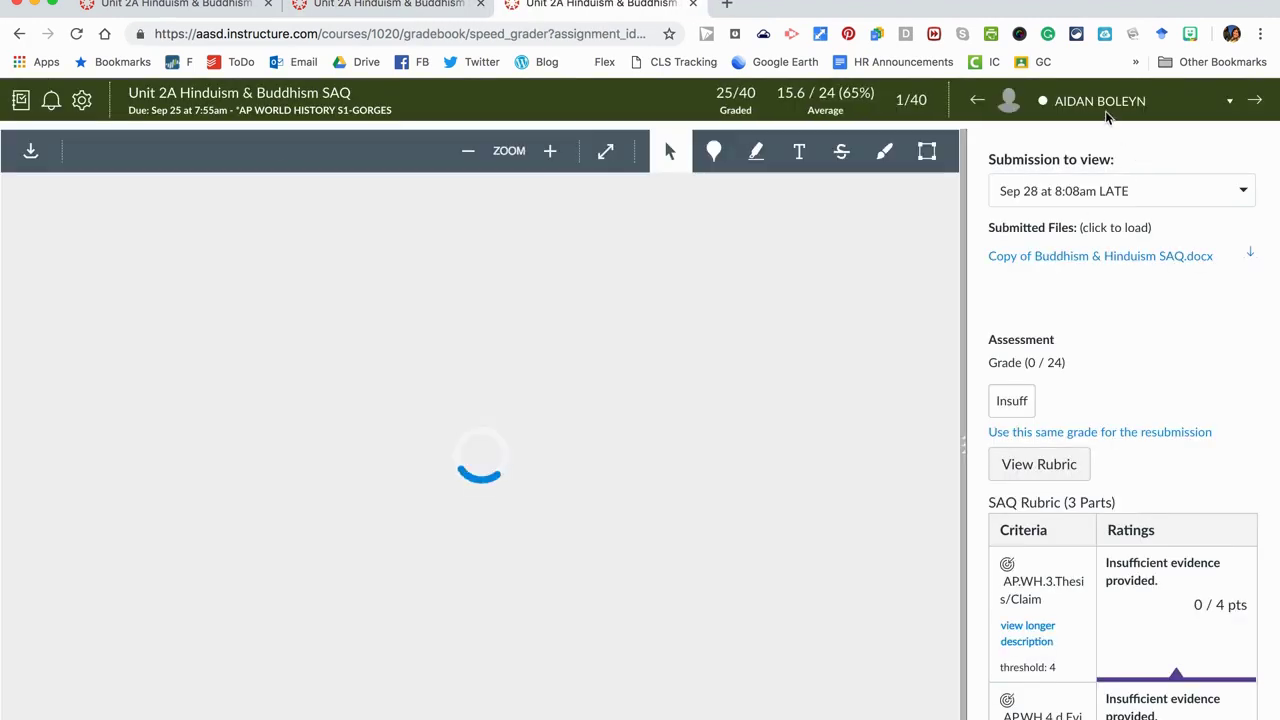
Switch to the ungraded student at submission 29 of 40 using the student list
left_click(1104, 103)
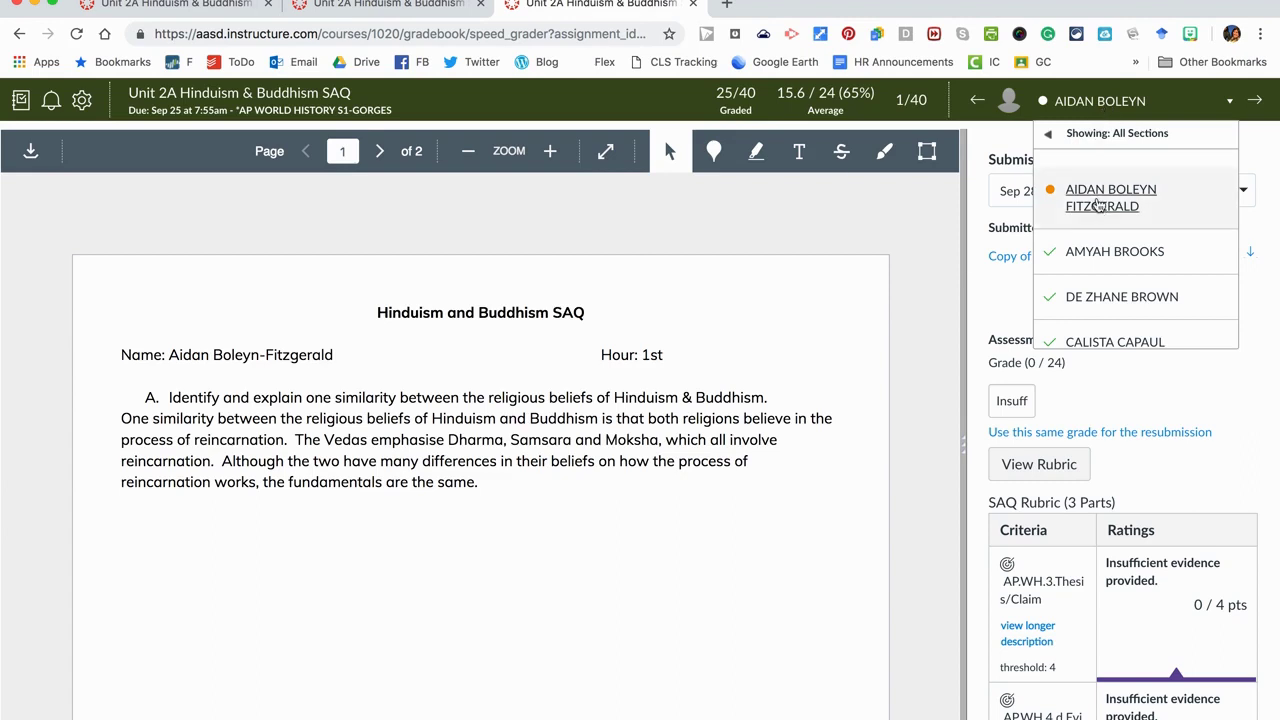
left_click(1096, 106)
left_click(1096, 106)
scroll(1090, 218, "down", 8)
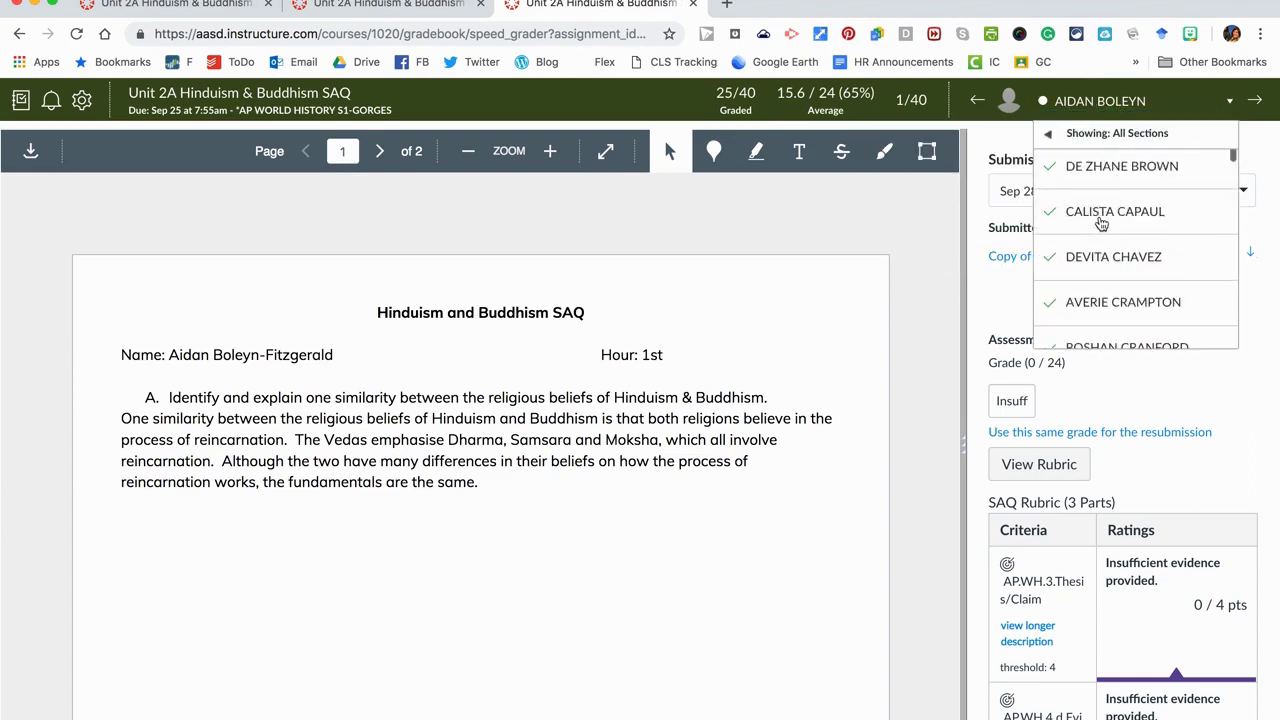
scroll(1100, 222, "down", 10)
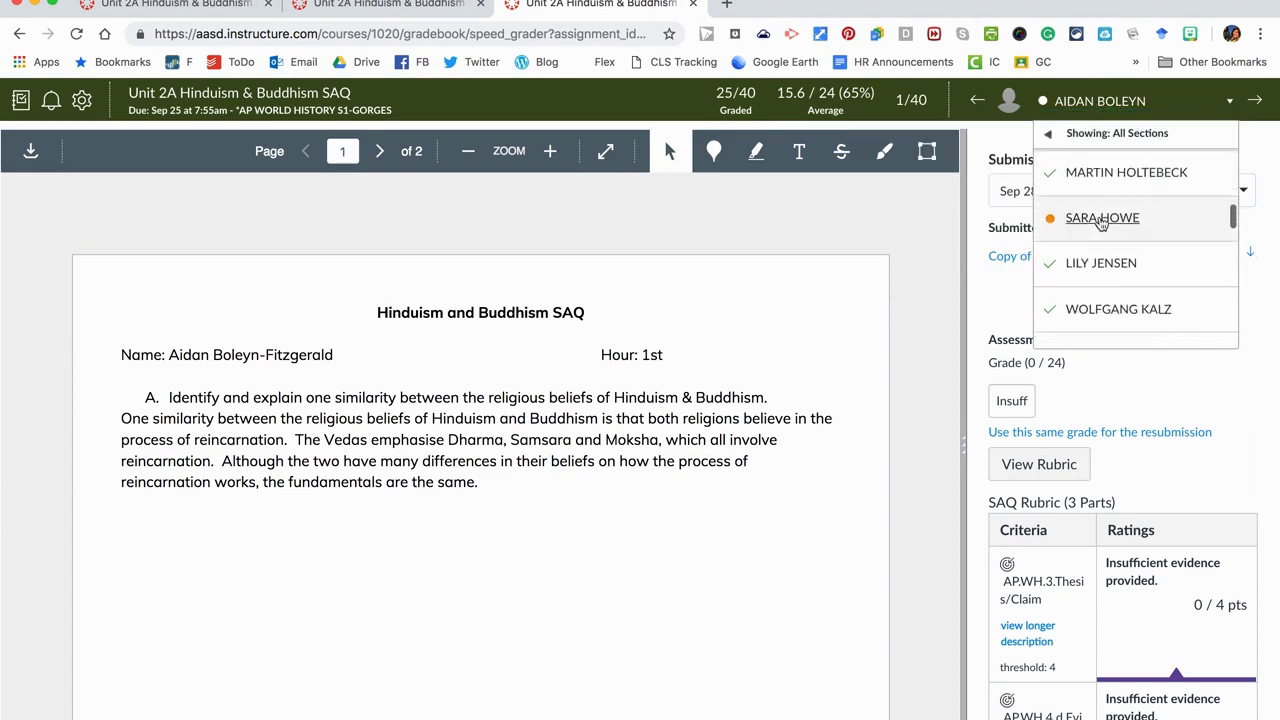
scroll(1100, 222, "down", 8)
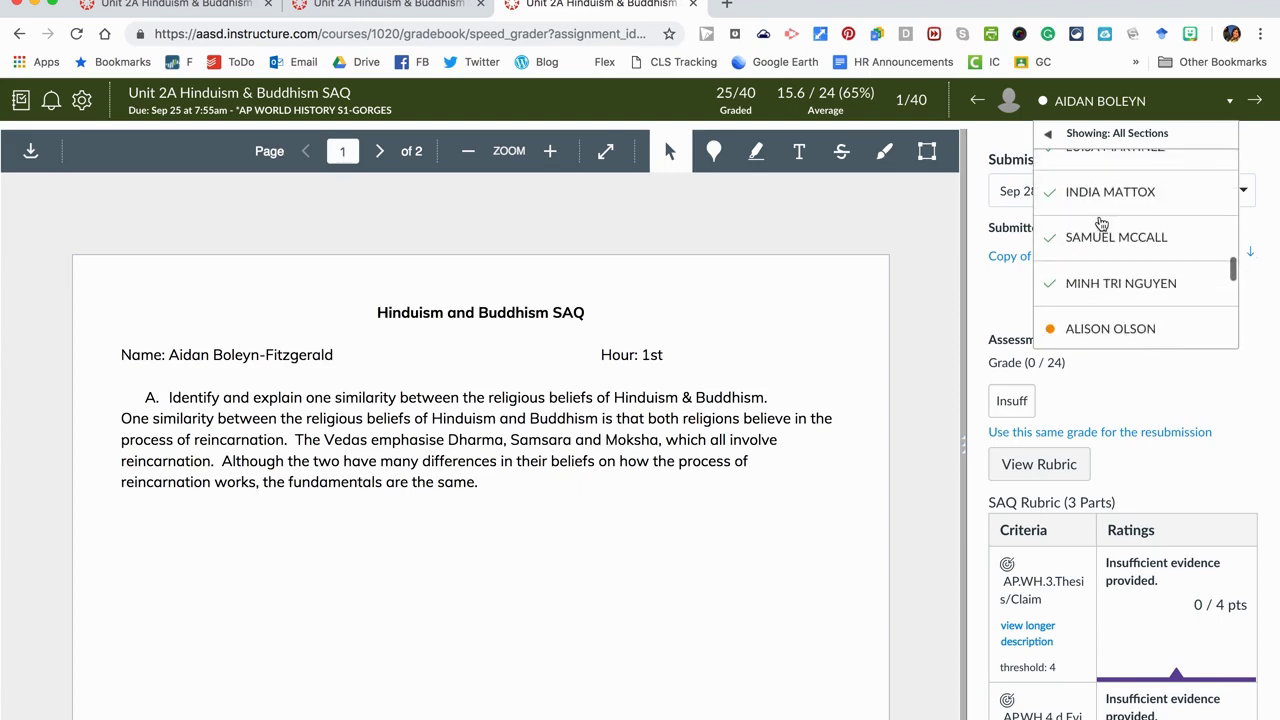
left_click(1101, 229)
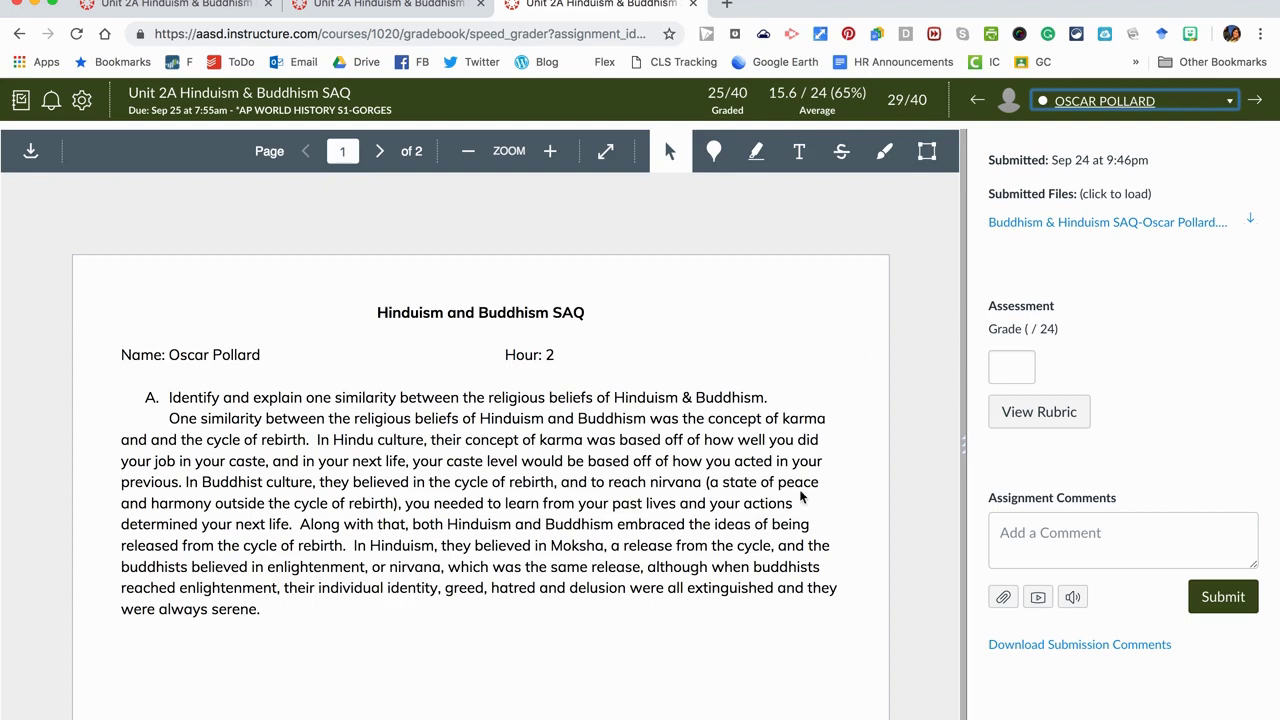
Show the three-part SAQ rubric in a widened panel and select the highlighter tool
left_click(1080, 418)
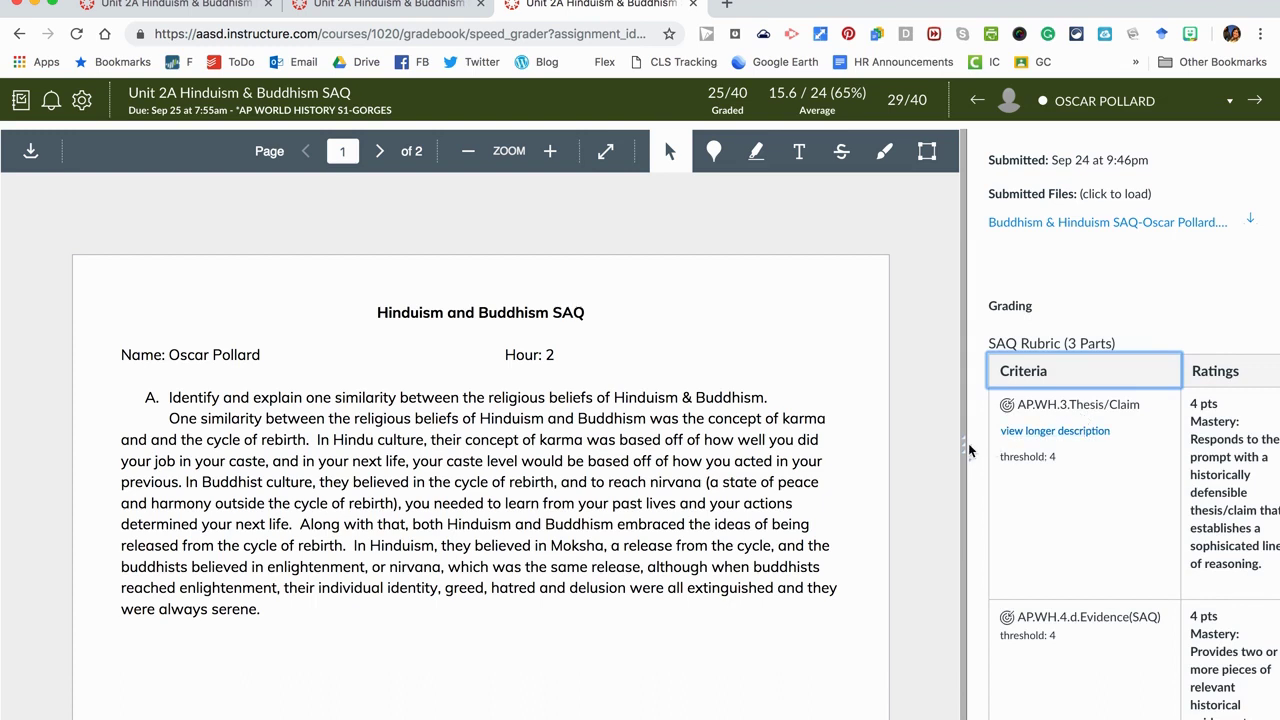
left_click_drag(965, 450, 606, 447)
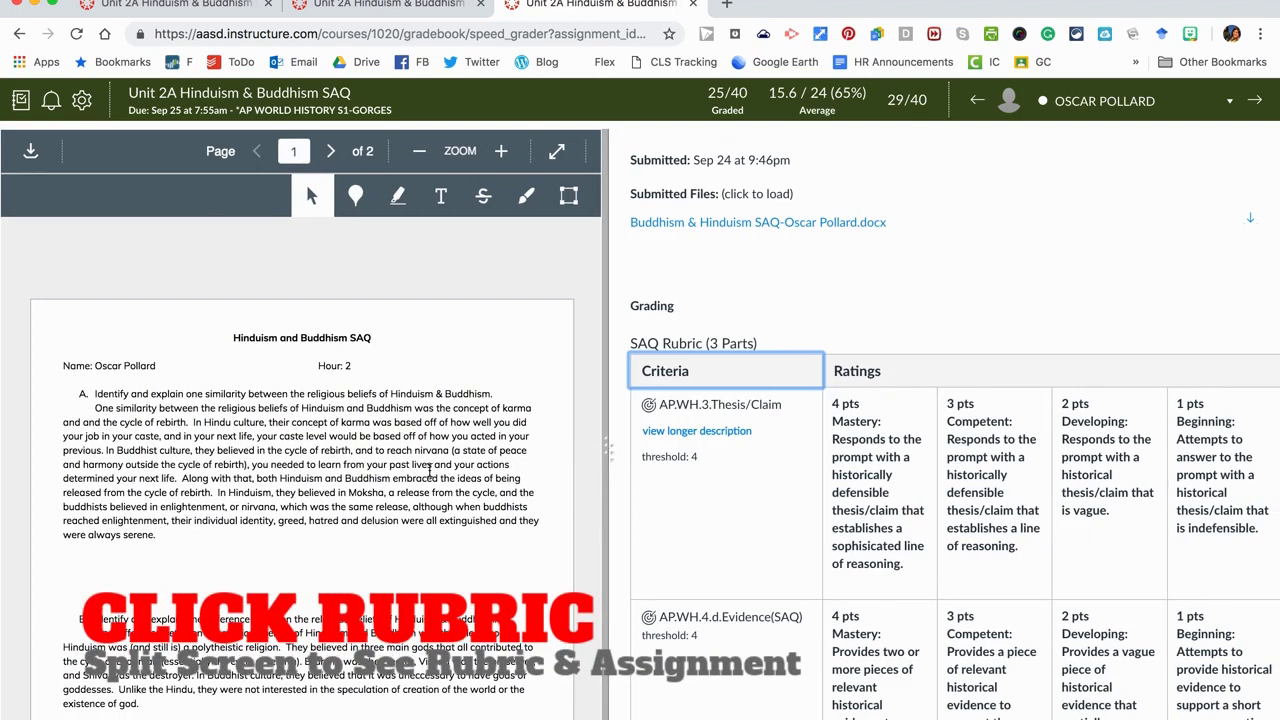
left_click(893, 400)
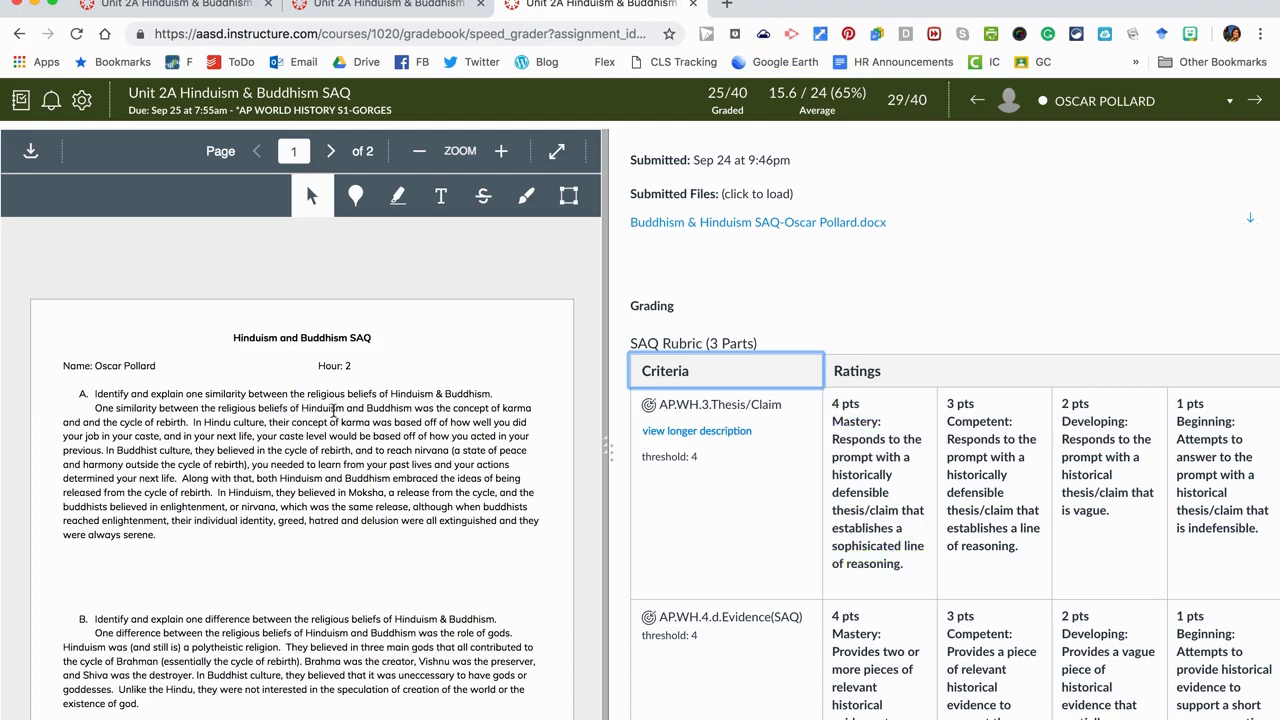
left_click(398, 200)
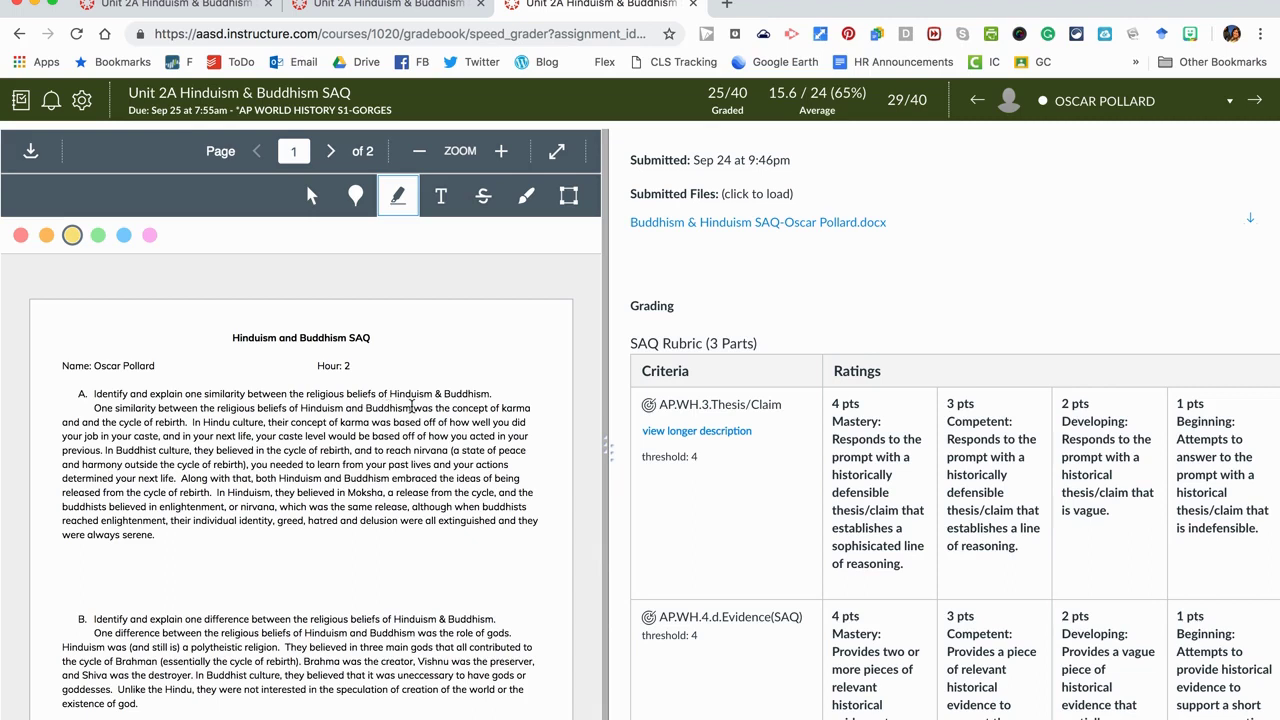
Highlight the karma and rebirth phrase and rate Thesis/Claim at 4 pts Mastery
left_click_drag(411, 407, 186, 420)
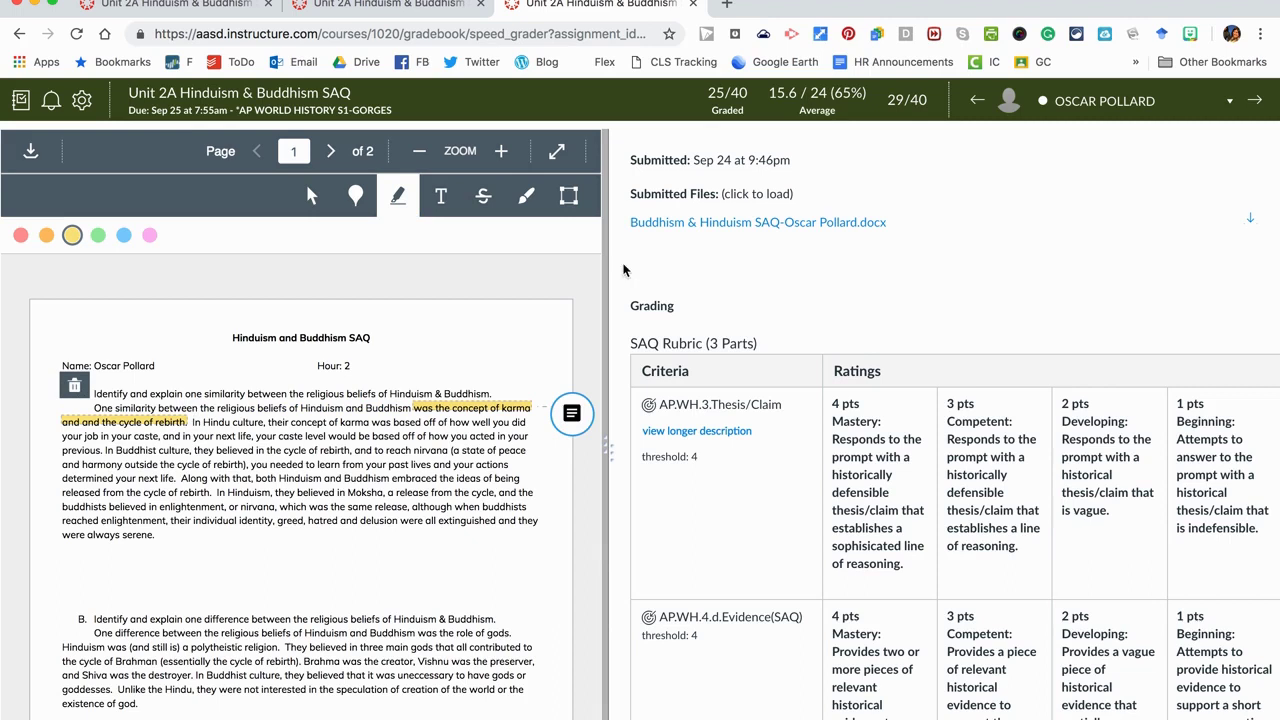
left_click(918, 502)
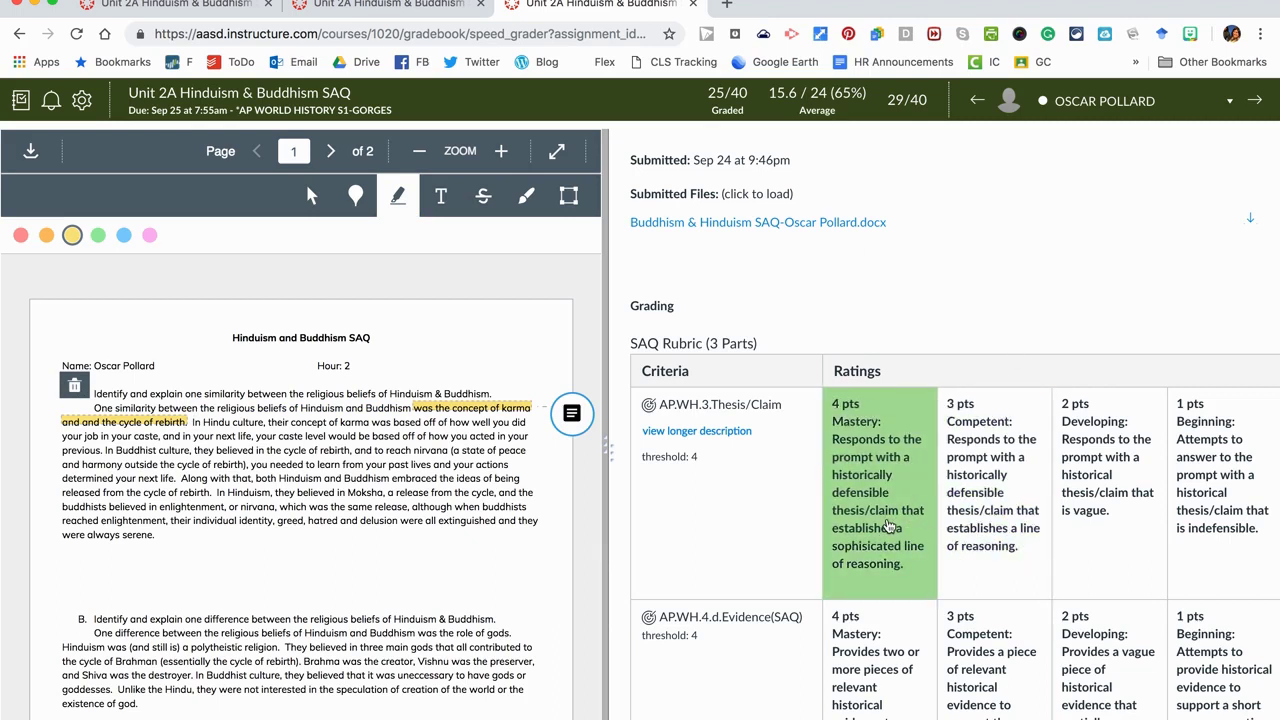
left_click(888, 527)
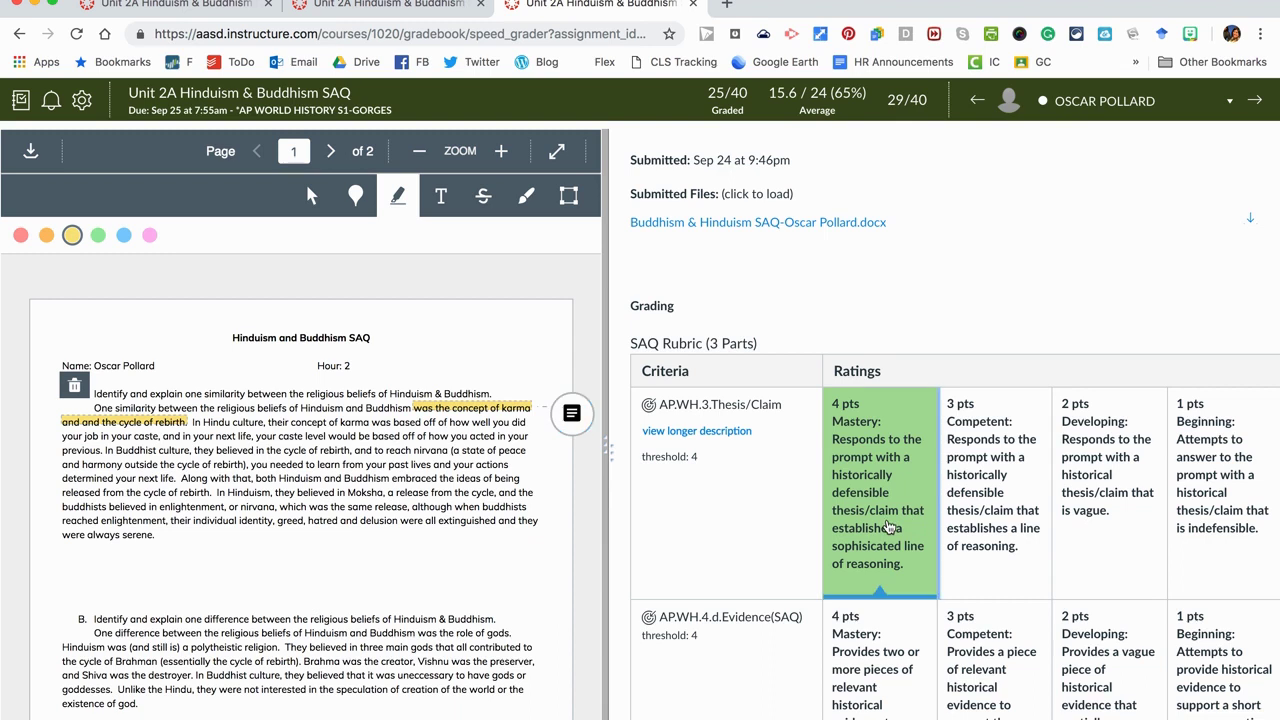
scroll(930, 474, "down", 3)
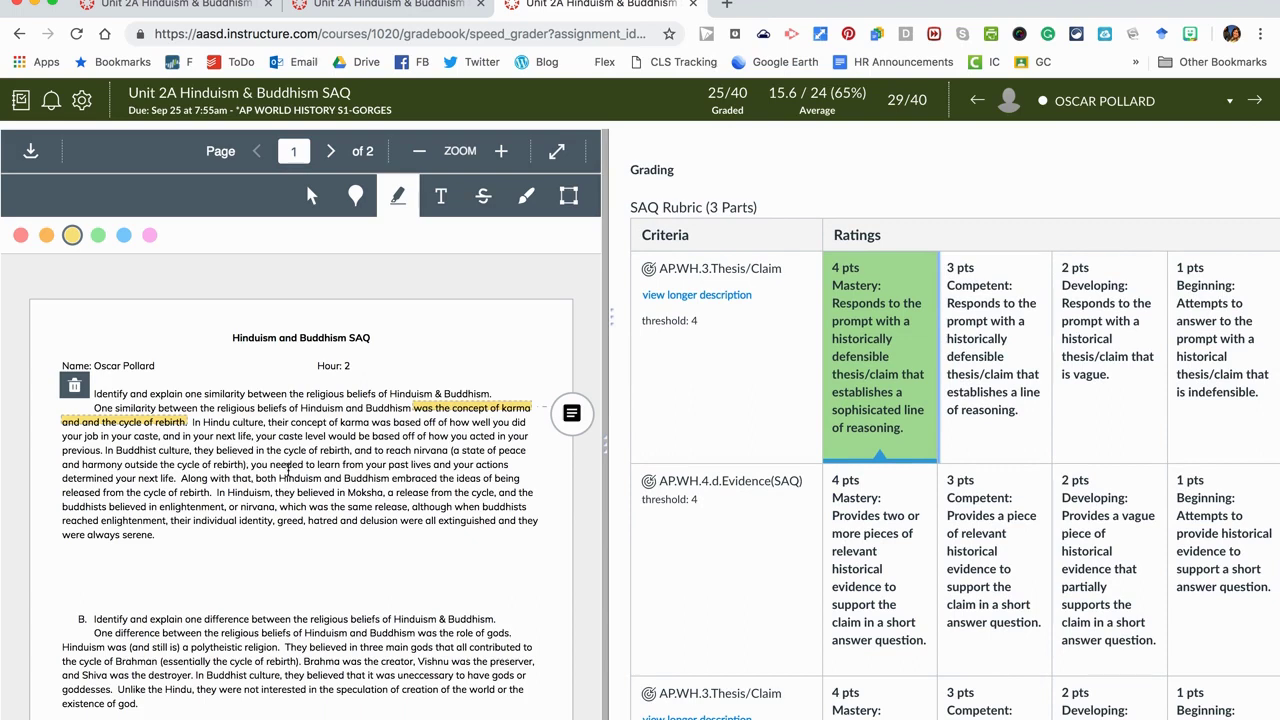
Highlight 'believed in Moksha' and 'enlightenment, or nirvana', then rate Evidence(SAQ) 4 pts Mastery
left_click_drag(300, 492, 381, 496)
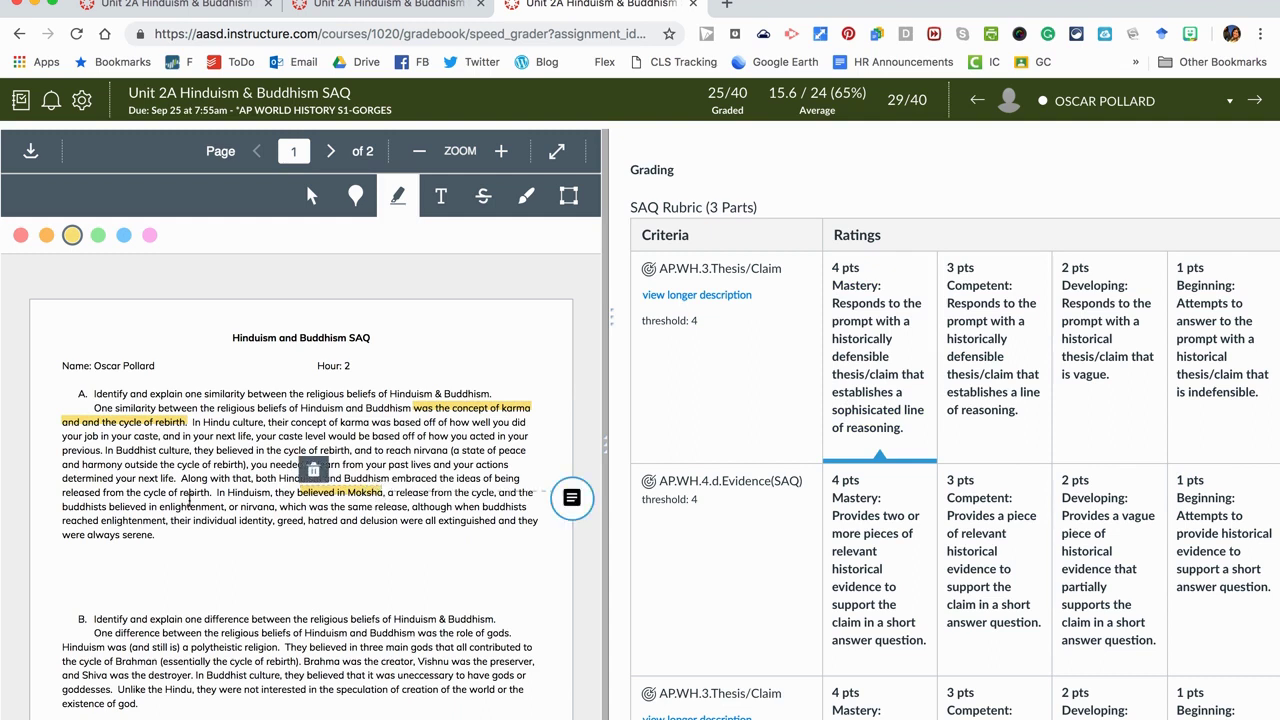
left_click_drag(169, 506, 276, 510)
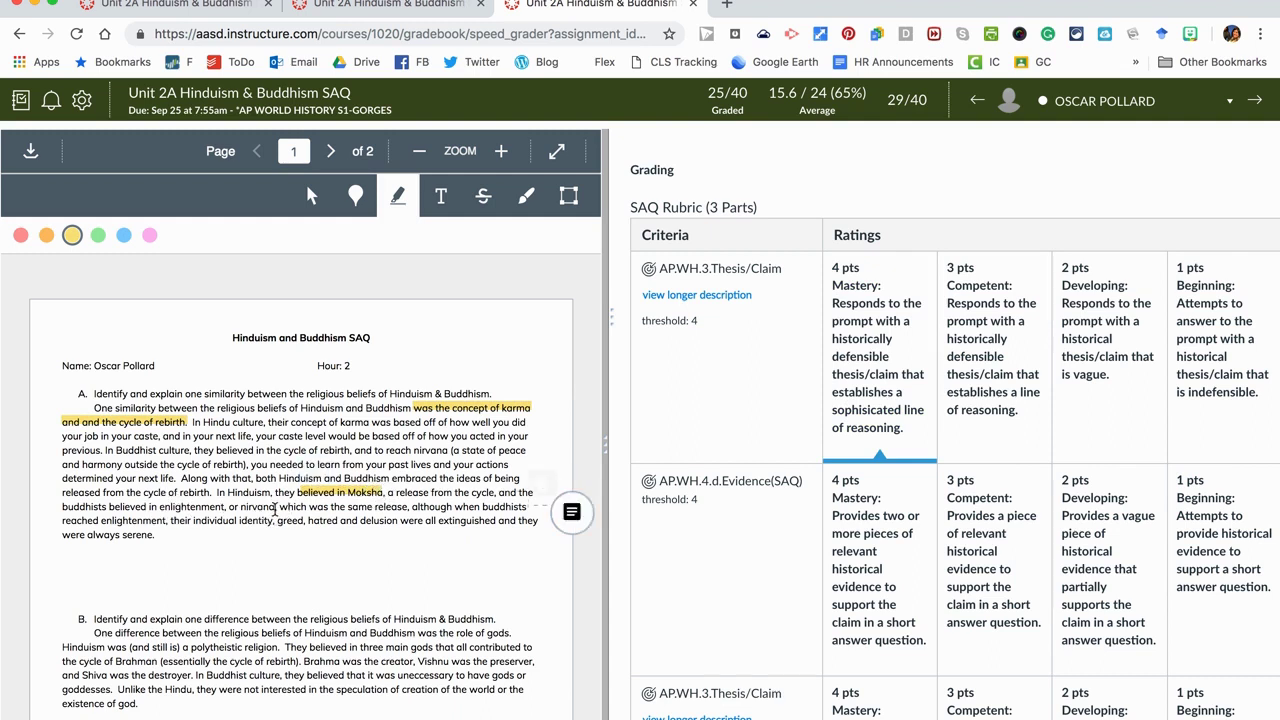
left_click(271, 509)
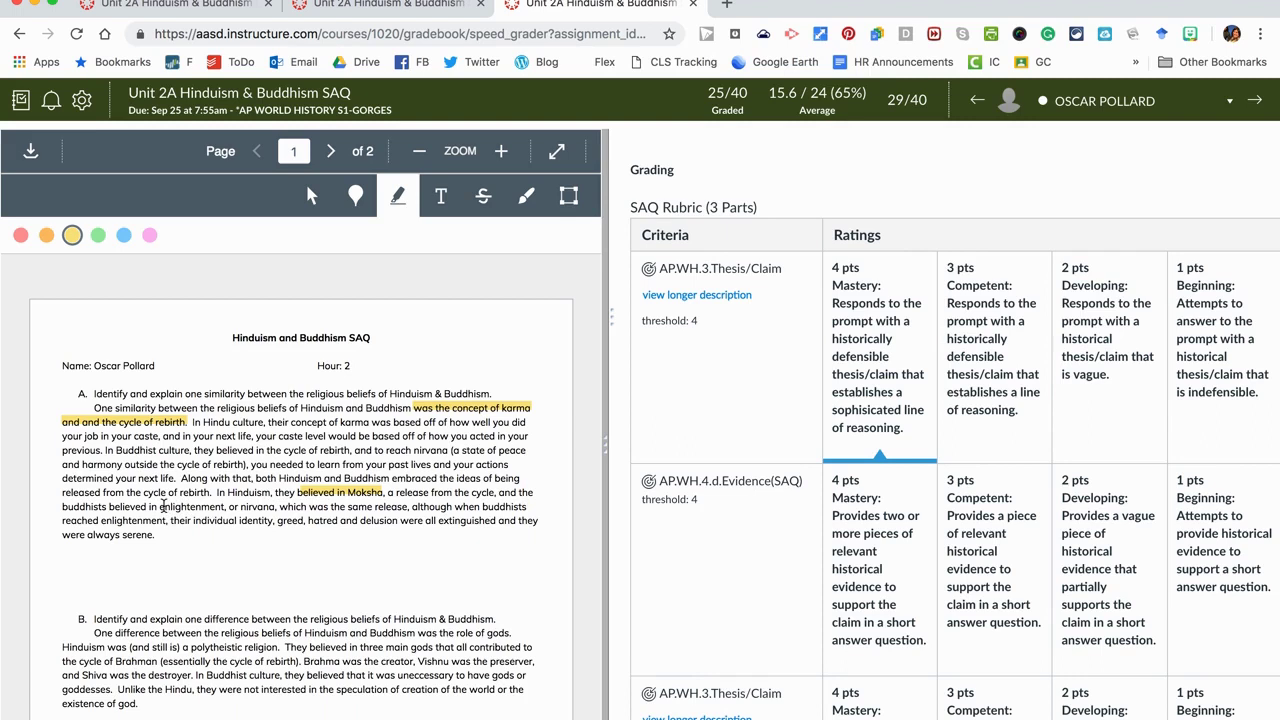
left_click_drag(163, 506, 277, 509)
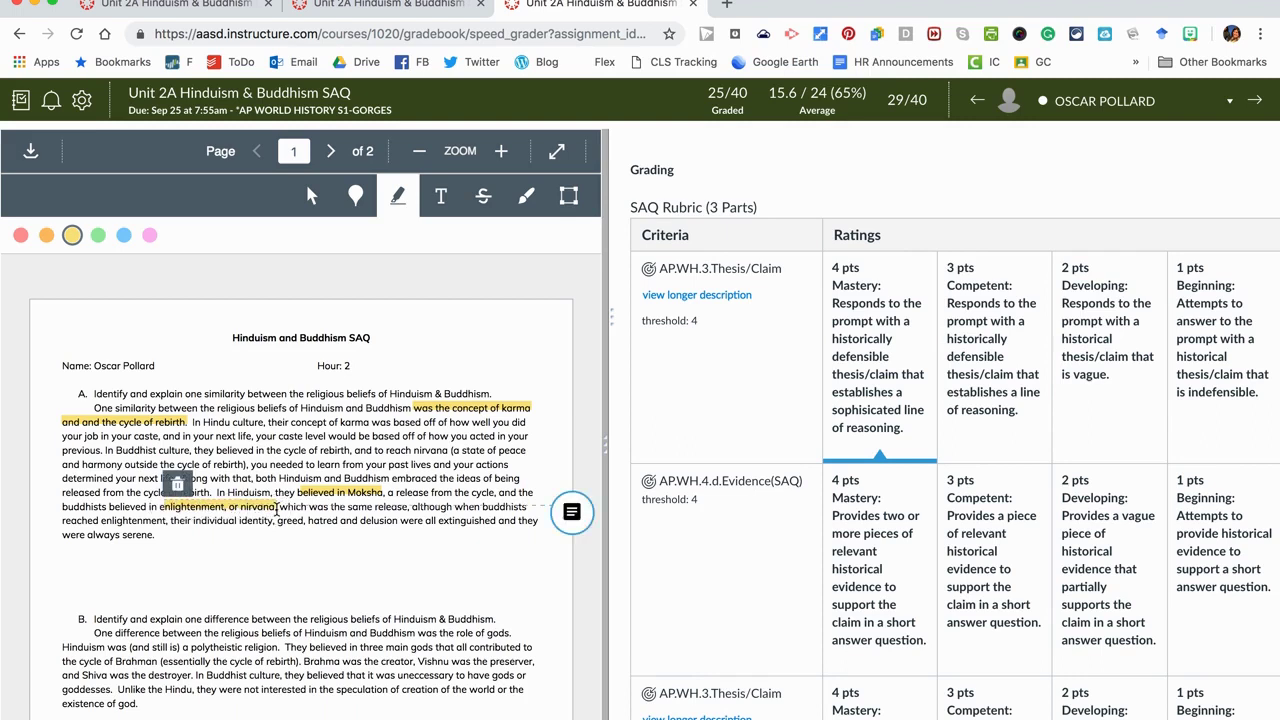
left_click(895, 452)
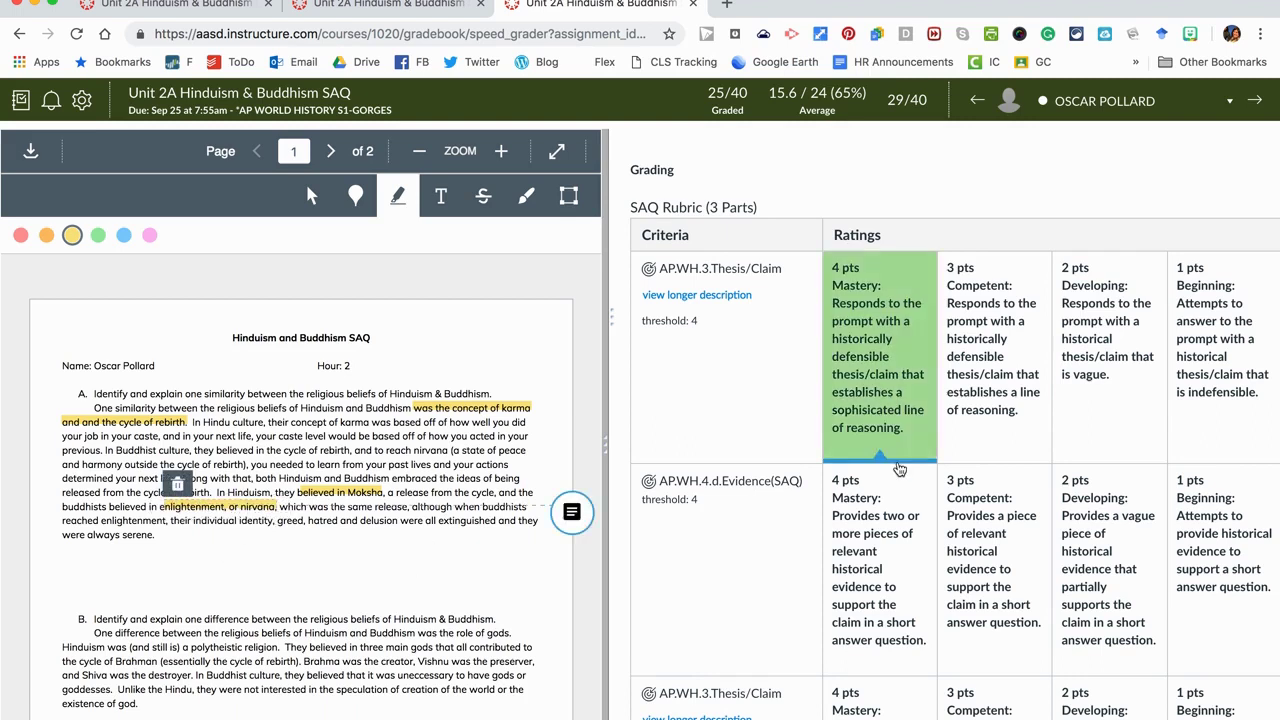
left_click(897, 476)
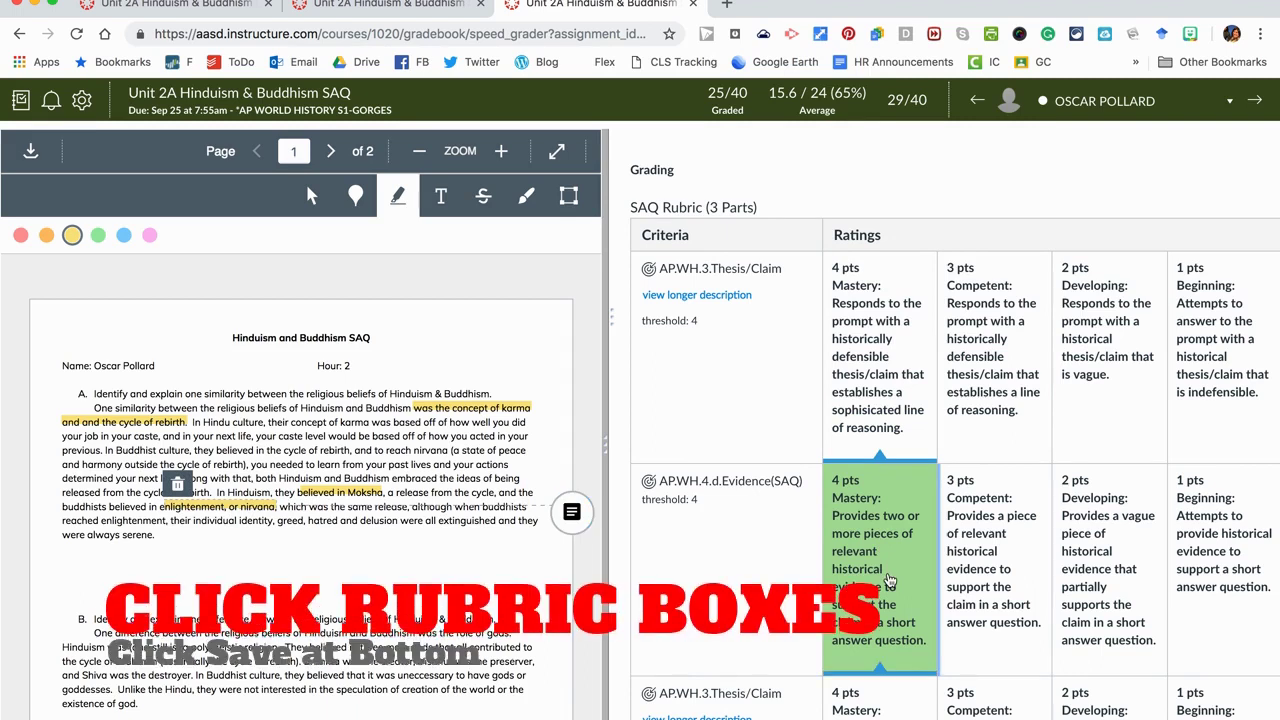
left_click(897, 428)
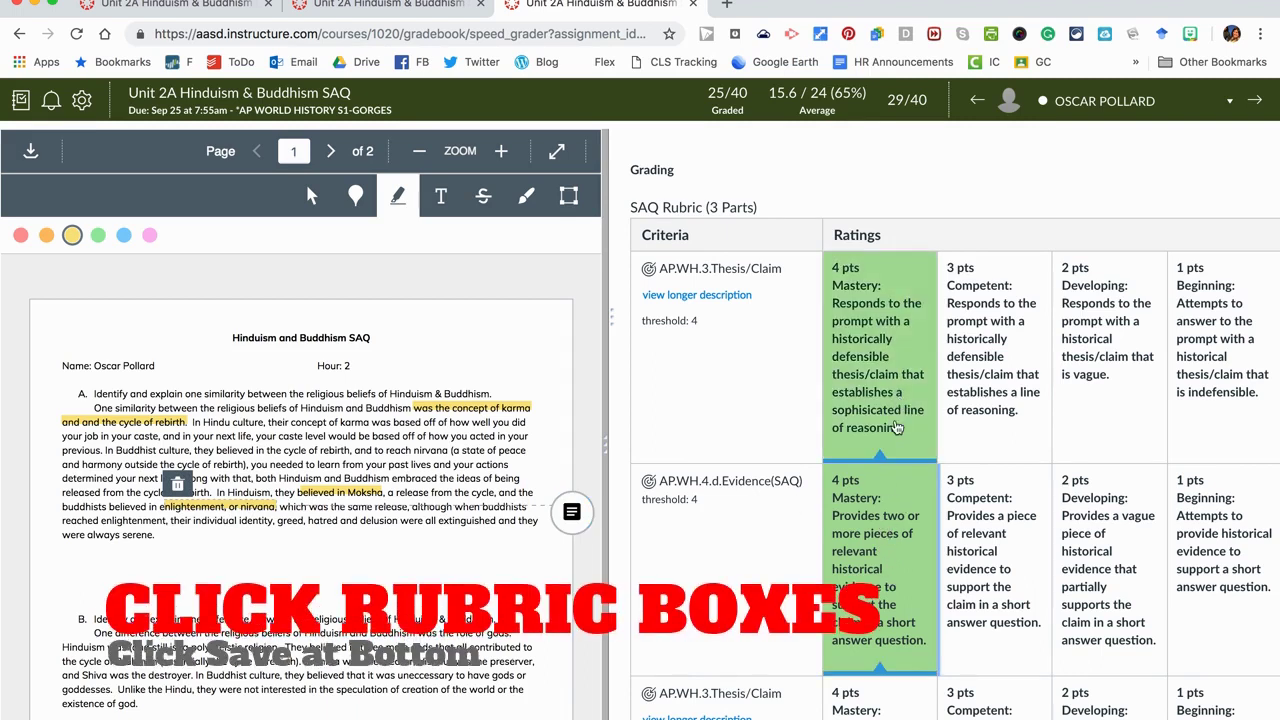
Rate the remaining Thesis/Claim and Evidence(SAQ) criteria at 4 pts Mastery and save for 24/24
scroll(818, 533, "down", 5)
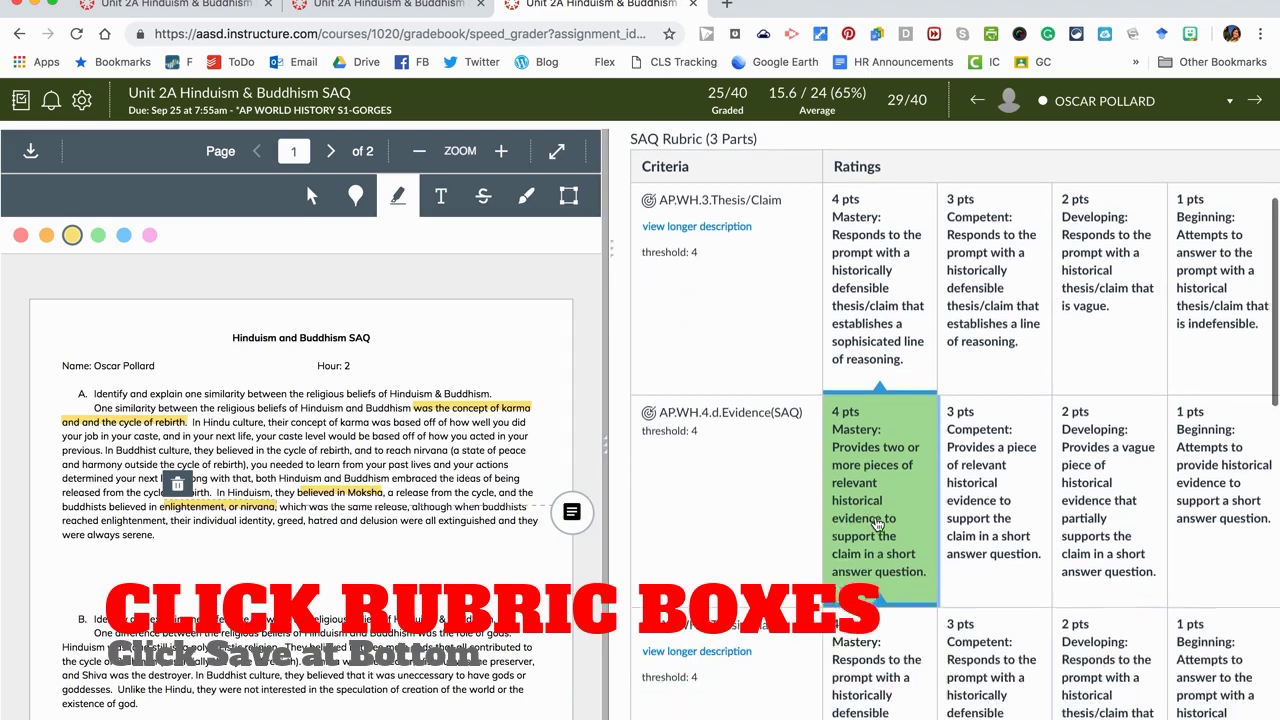
scroll(300, 480, "down", 5)
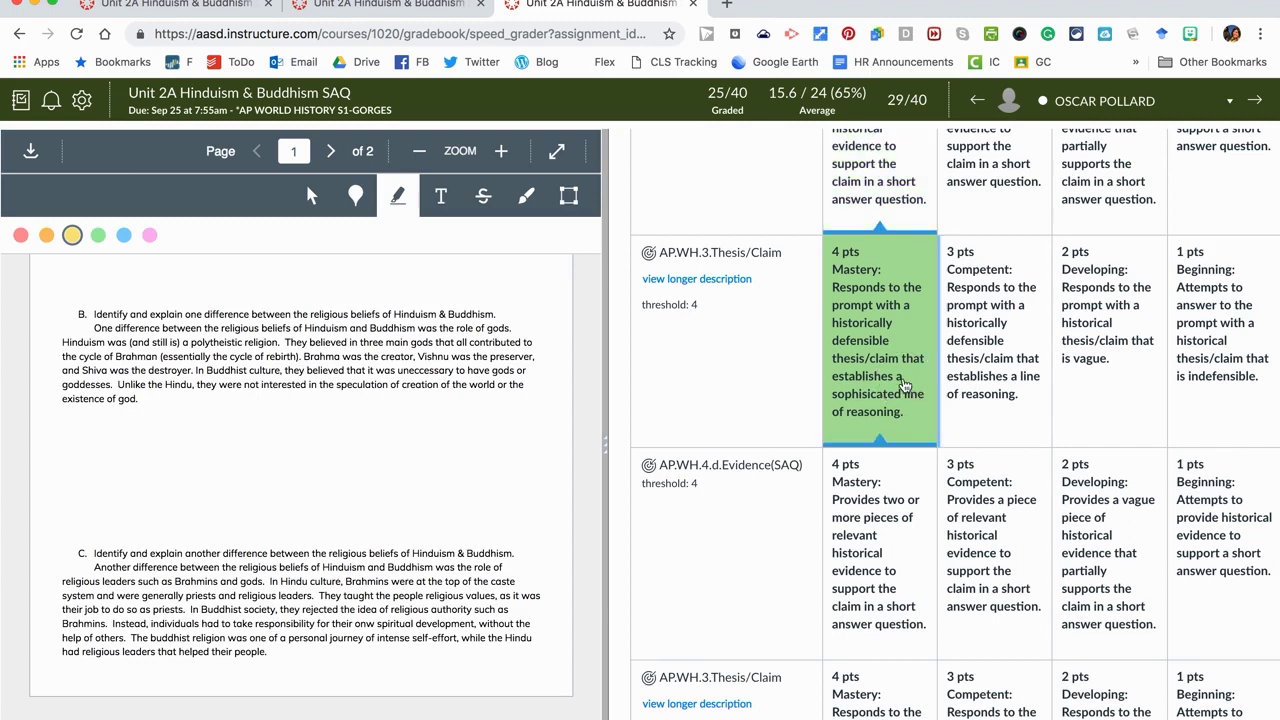
left_click(891, 512)
scroll(891, 513, "down", 2)
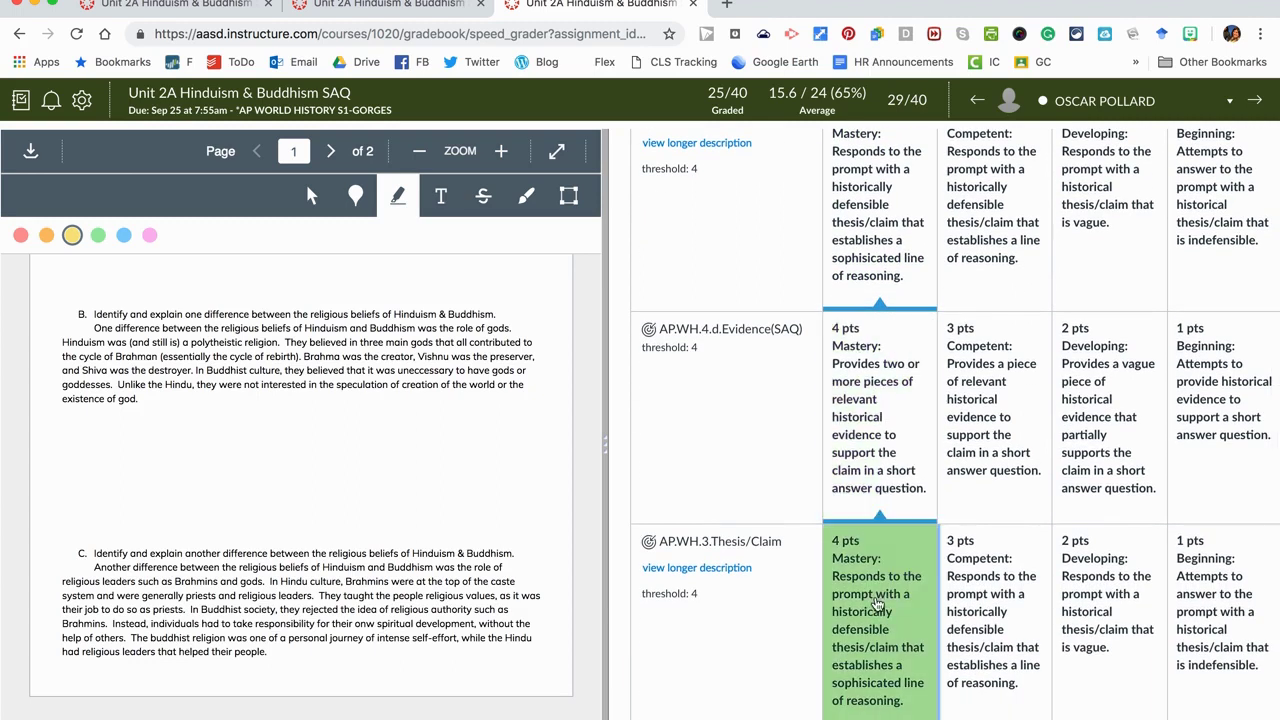
left_click(880, 595)
scroll(876, 600, "down", 2)
left_click(878, 662)
scroll(878, 640, "down", 5)
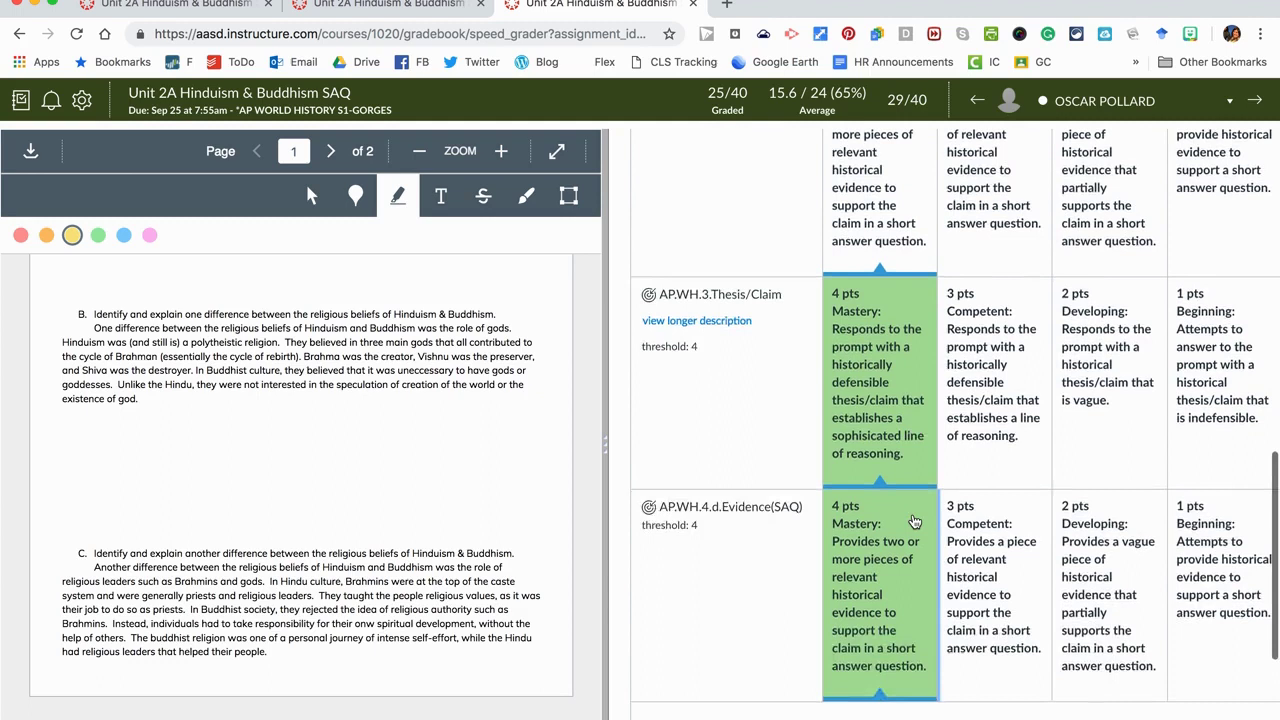
left_click(684, 530)
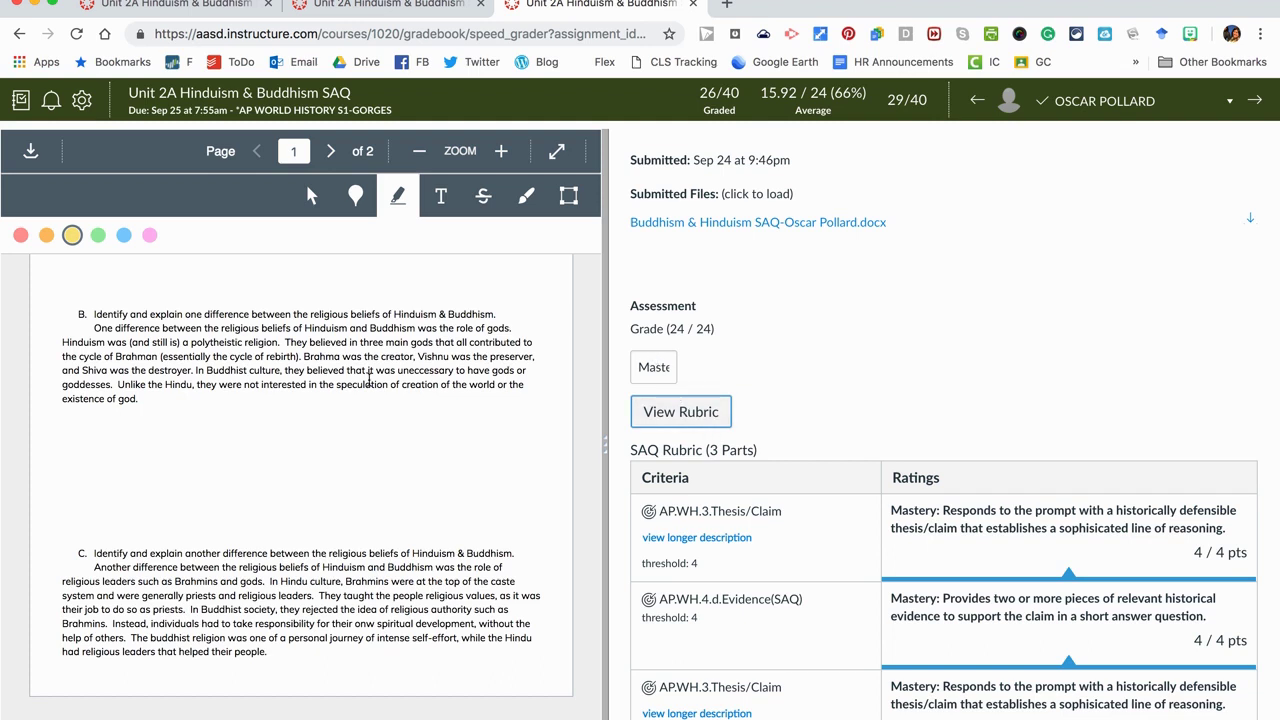
scroll(369, 380, "up", 3)
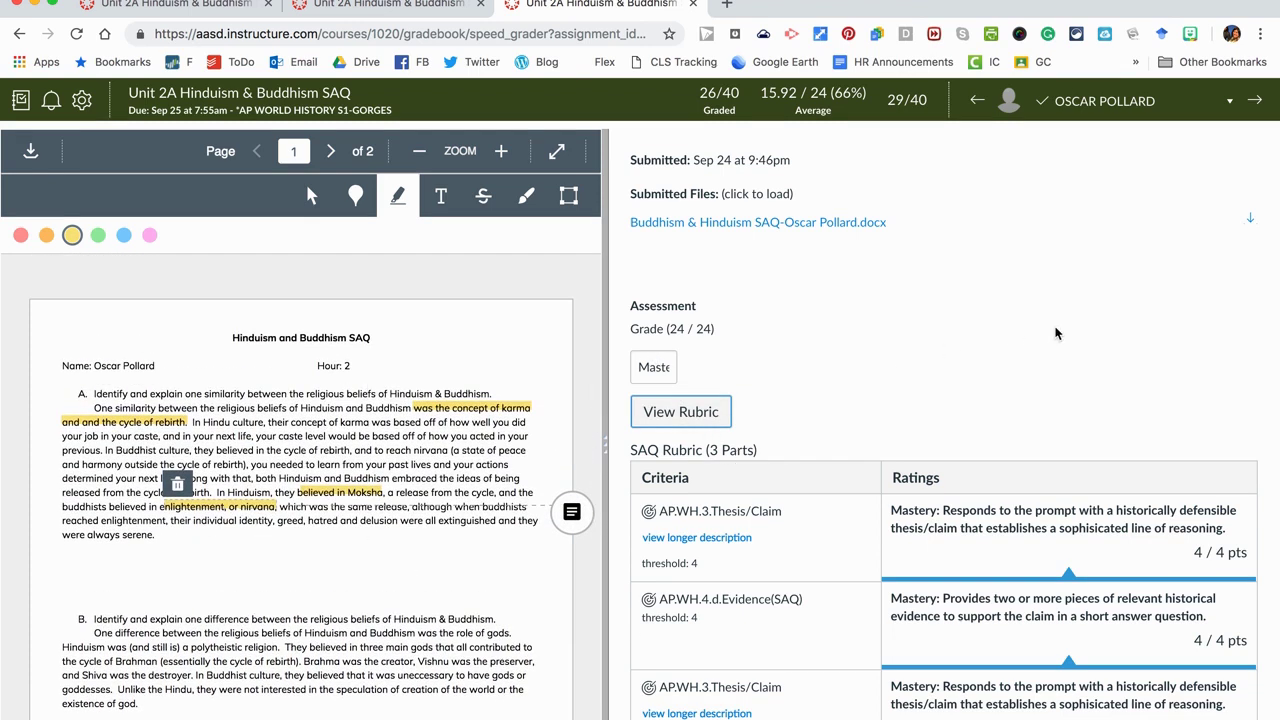
Open the next student's rubric, then step through students with j and k to submission 32
left_click(1256, 104)
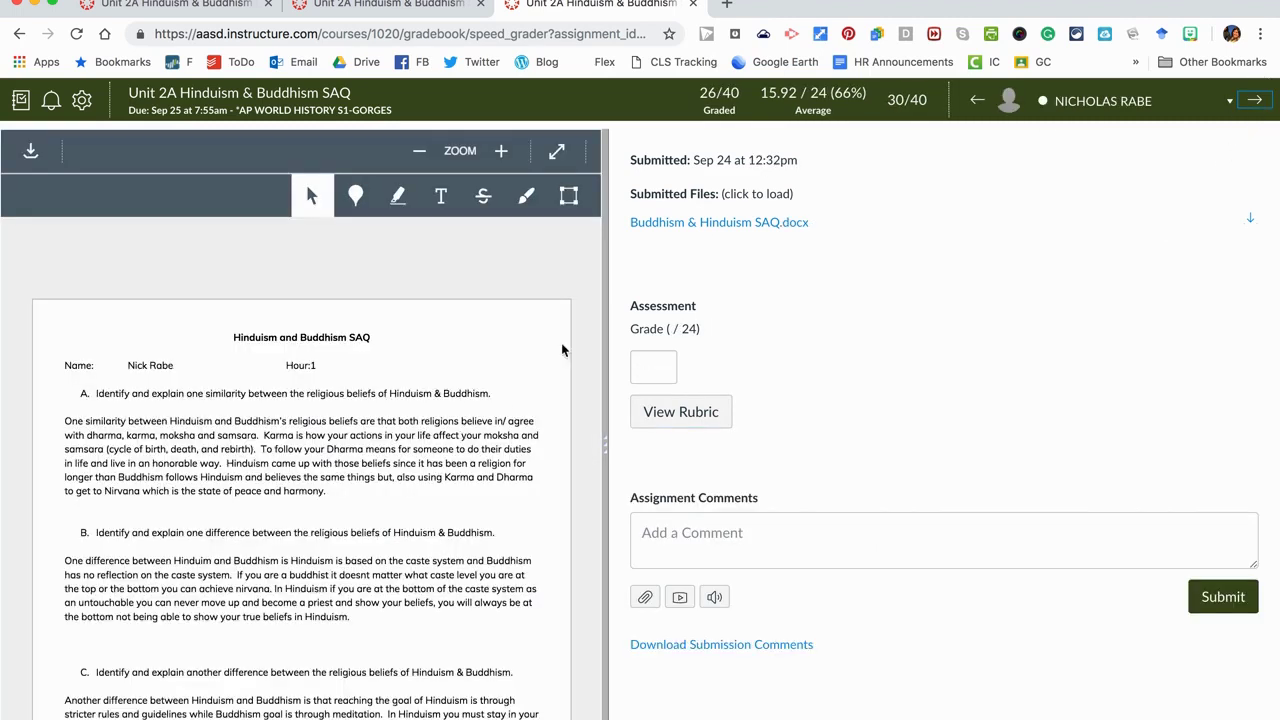
left_click(674, 409)
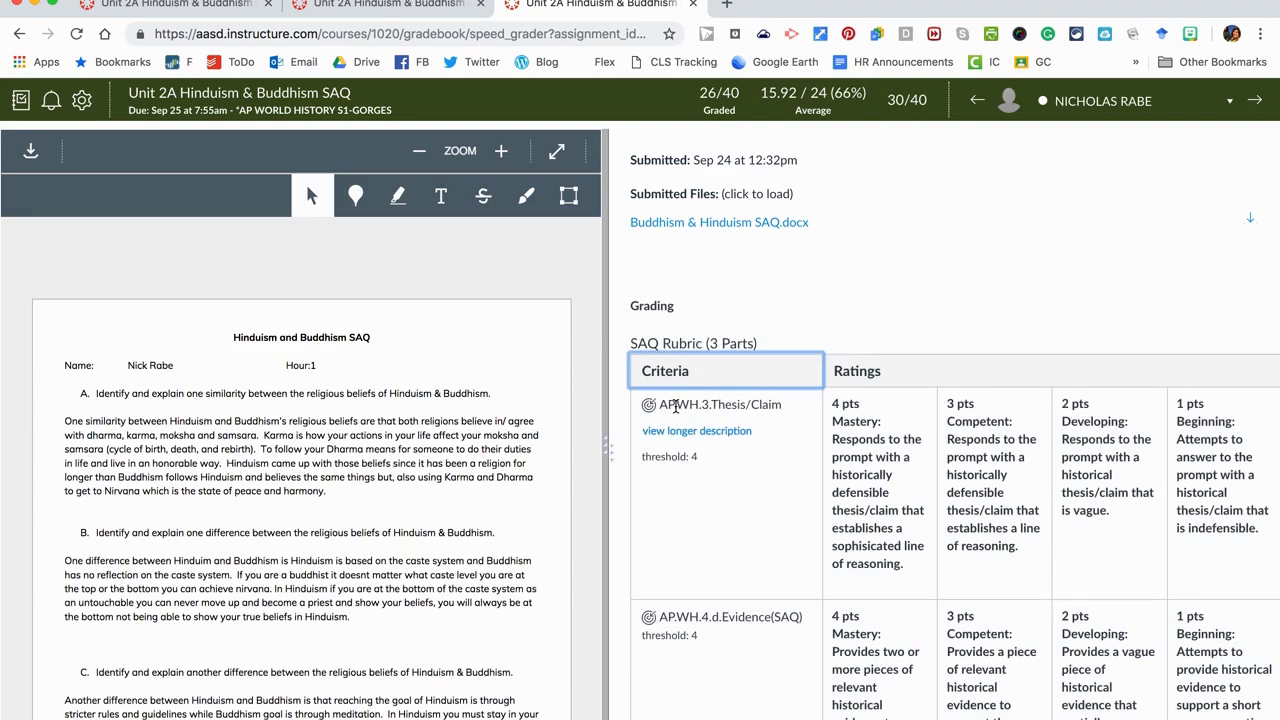
key("j")
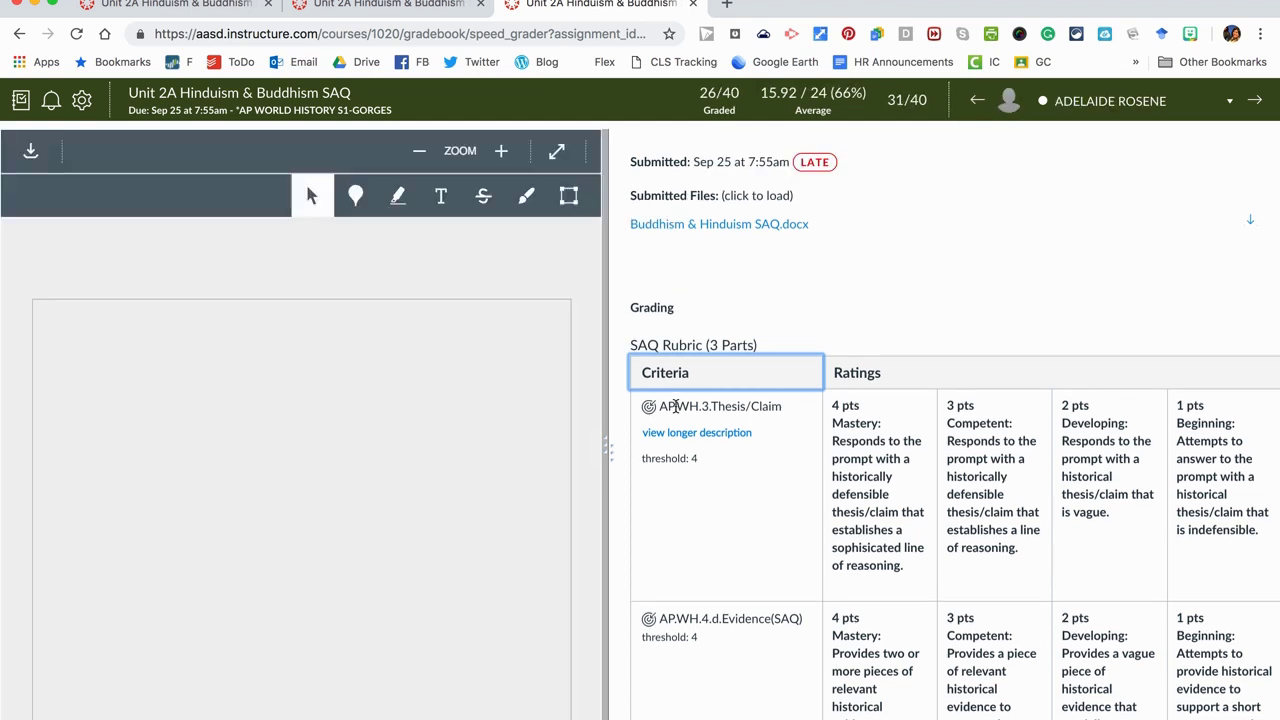
key("j")
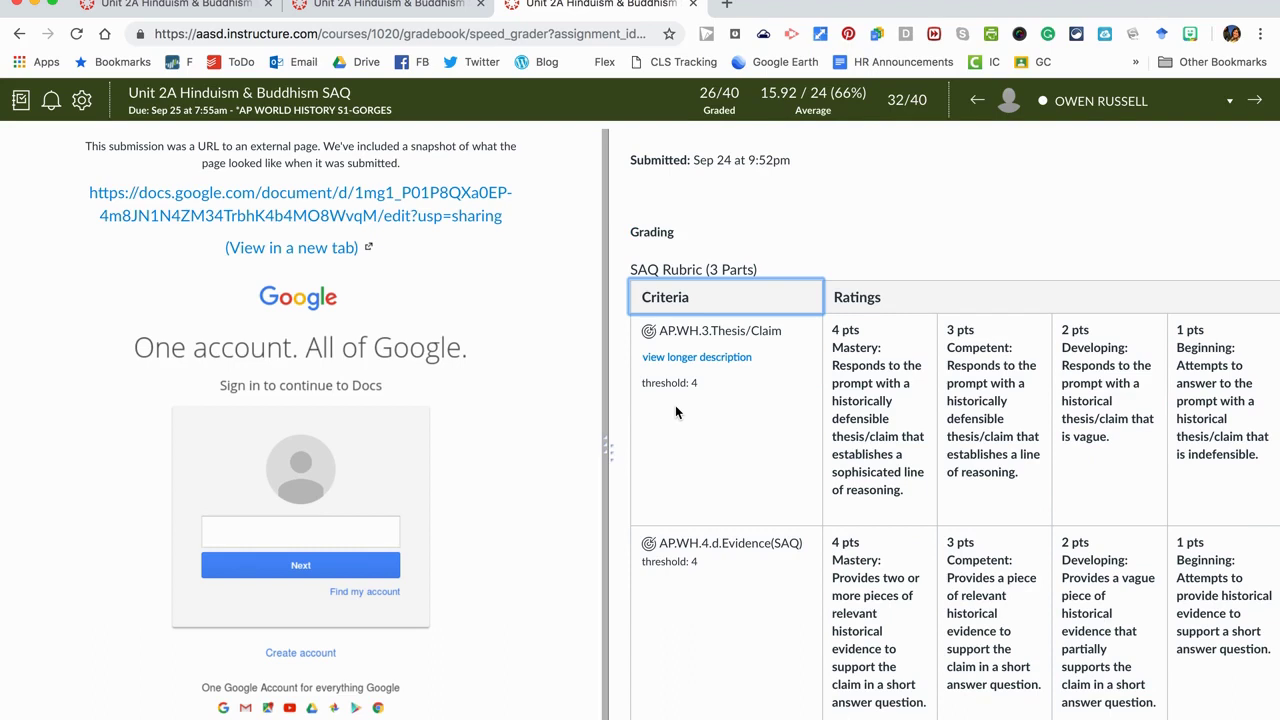
key("k")
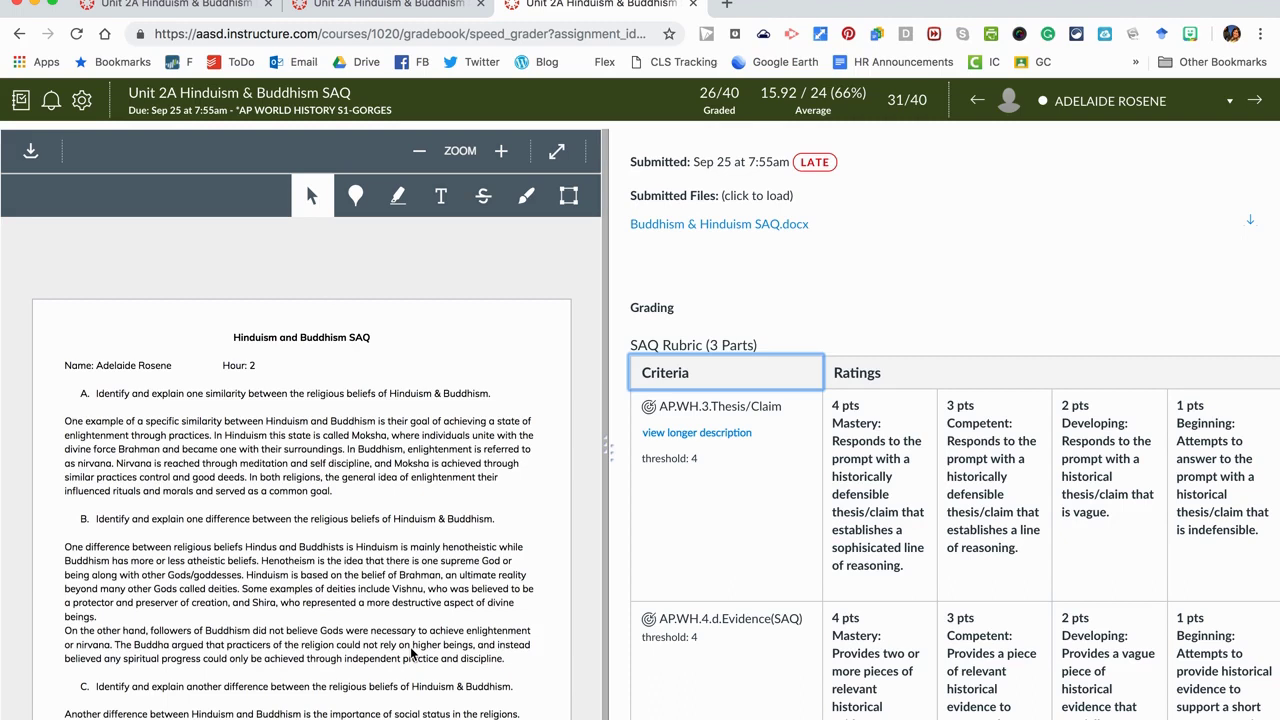
key("k")
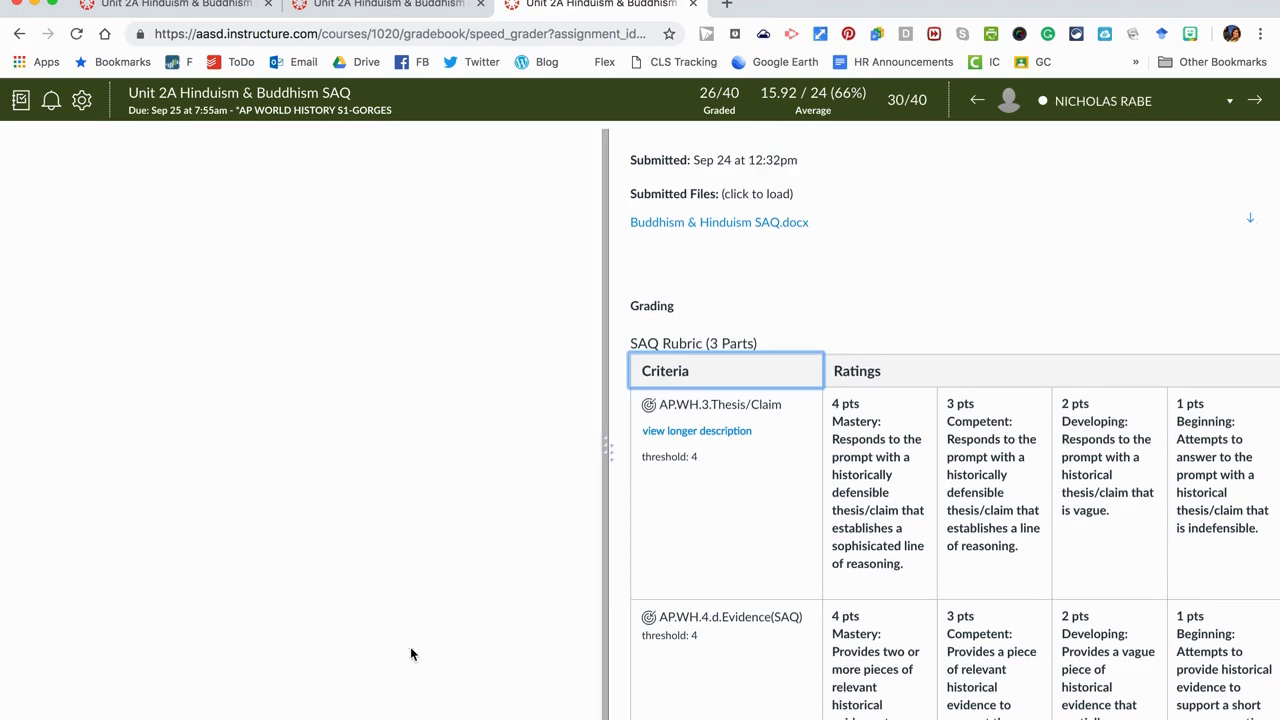
key("k")
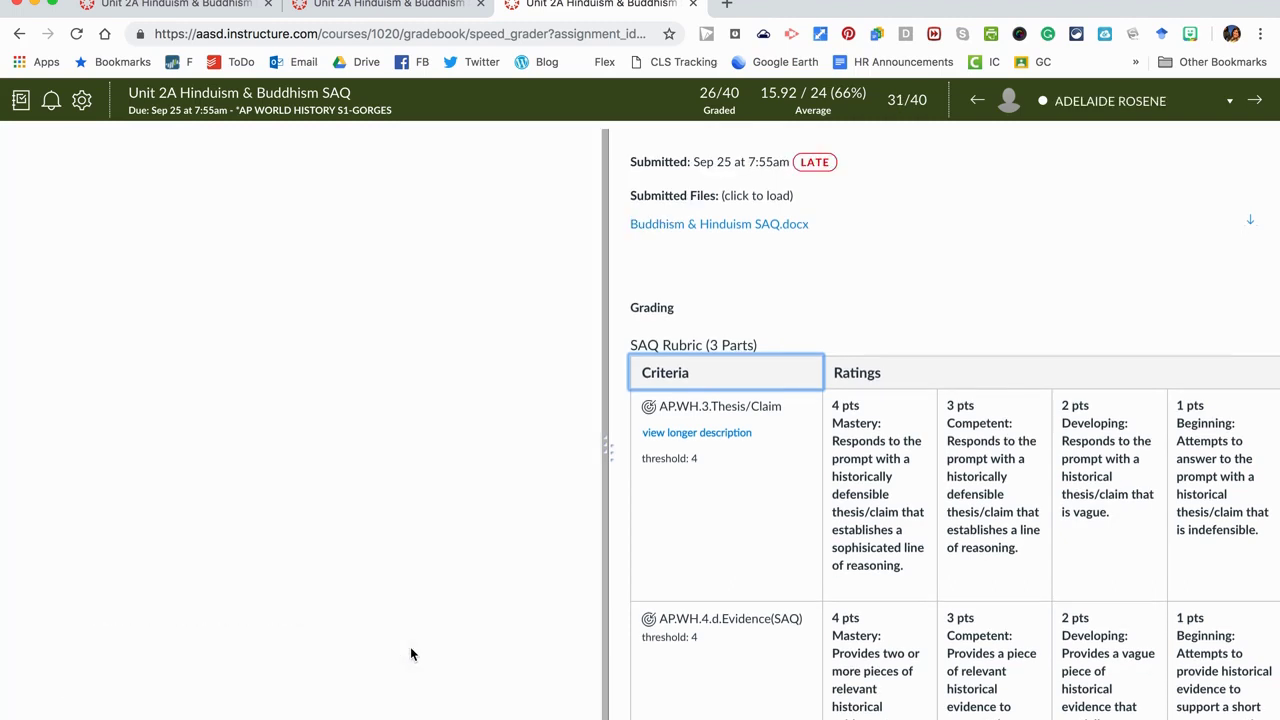
key("k")
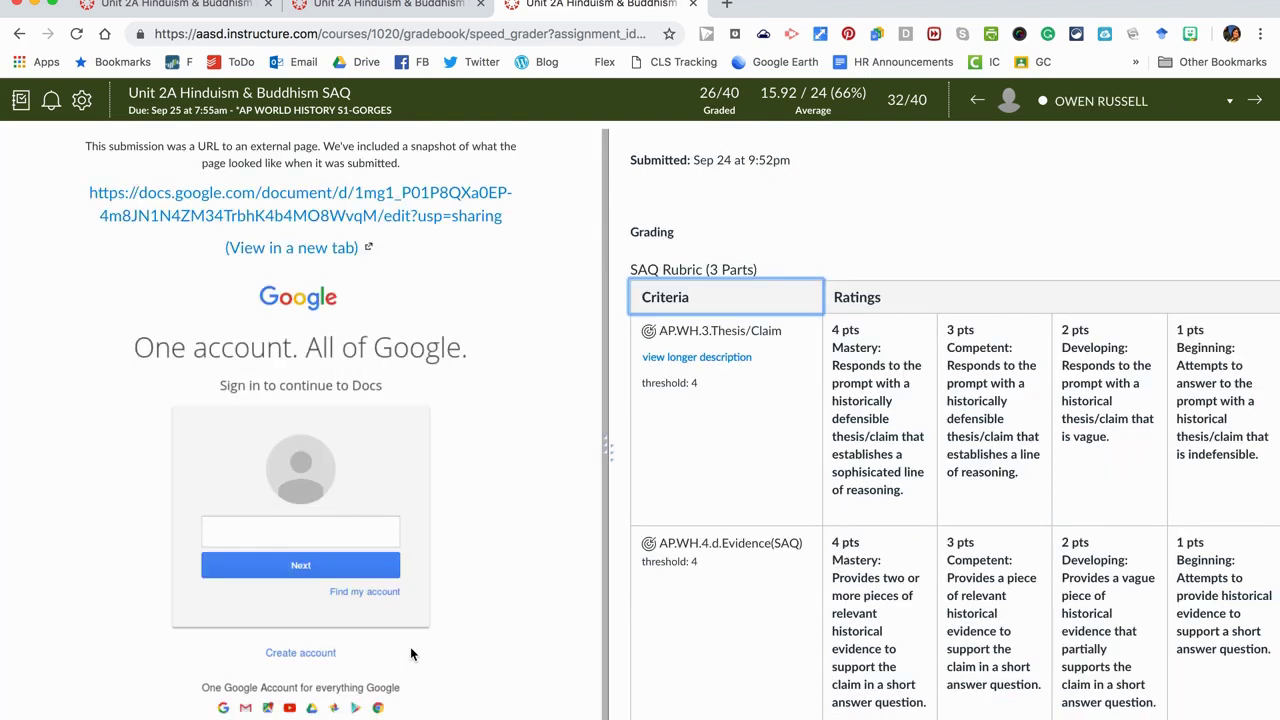
Load the student's Google Doc live, widen the document pane, and cancel the rubric unscored
left_click(397, 215)
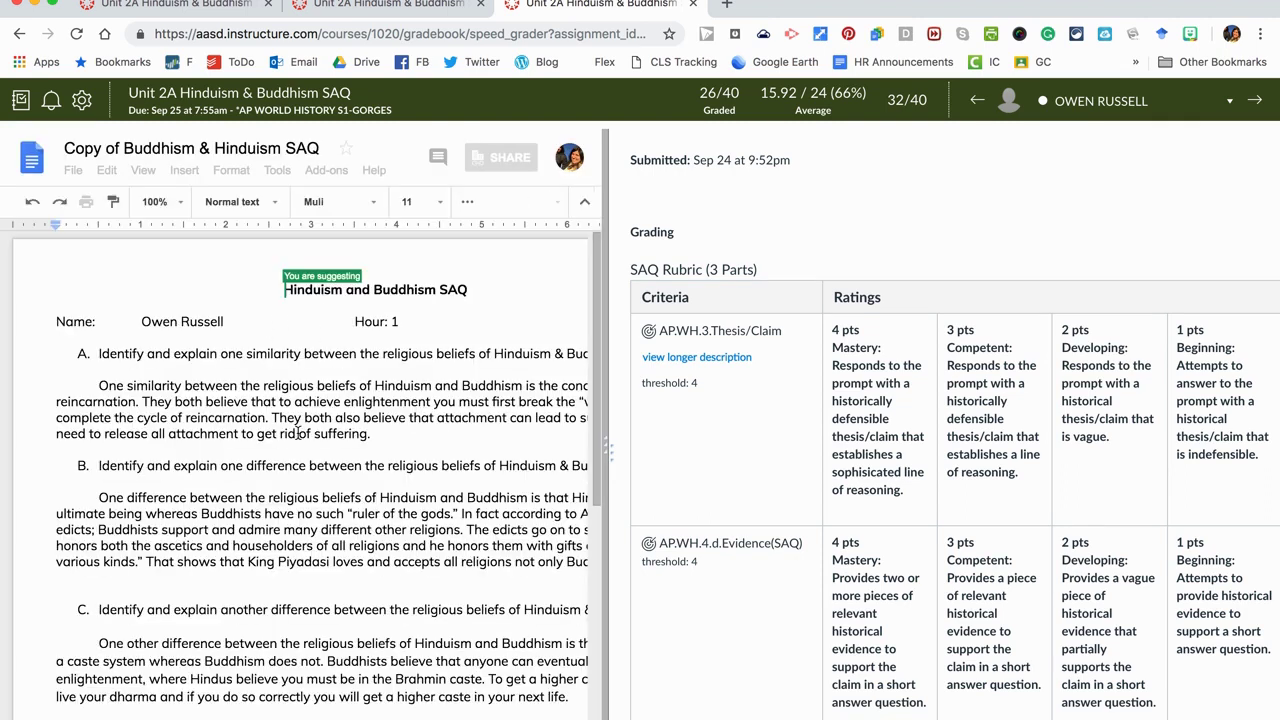
scroll(298, 432, "down", 3)
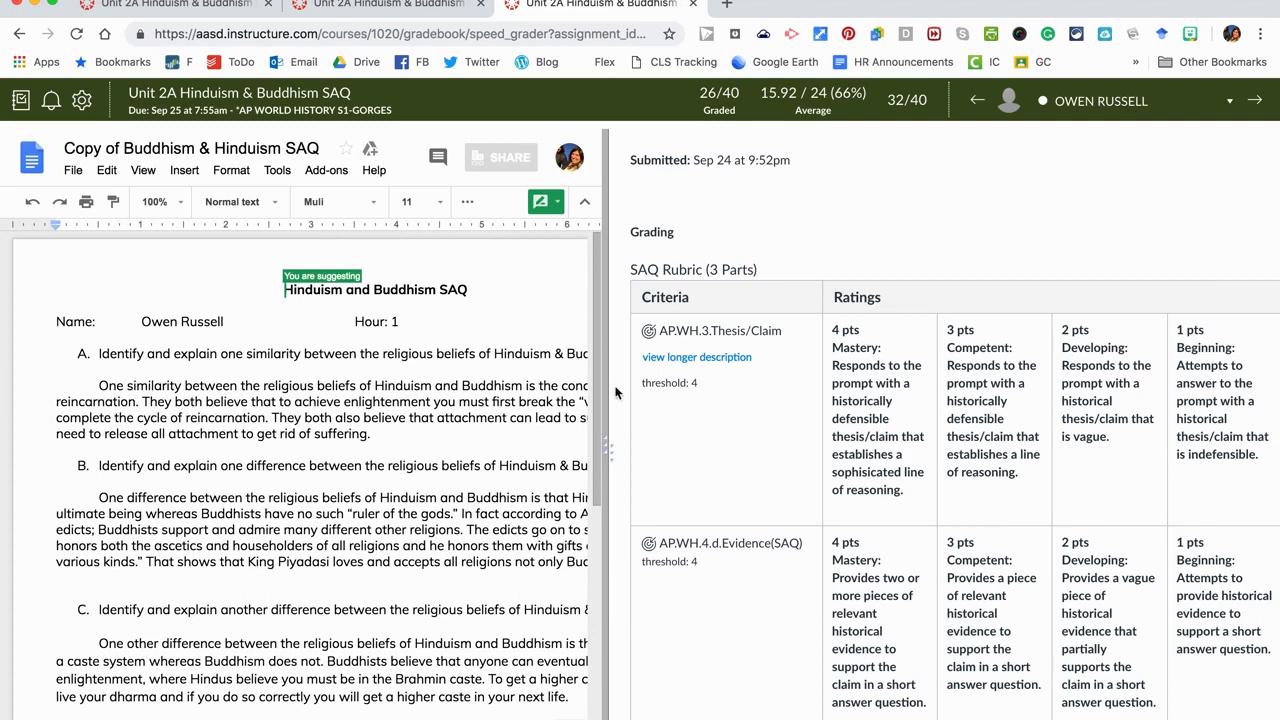
left_click_drag(606, 447, 705, 460)
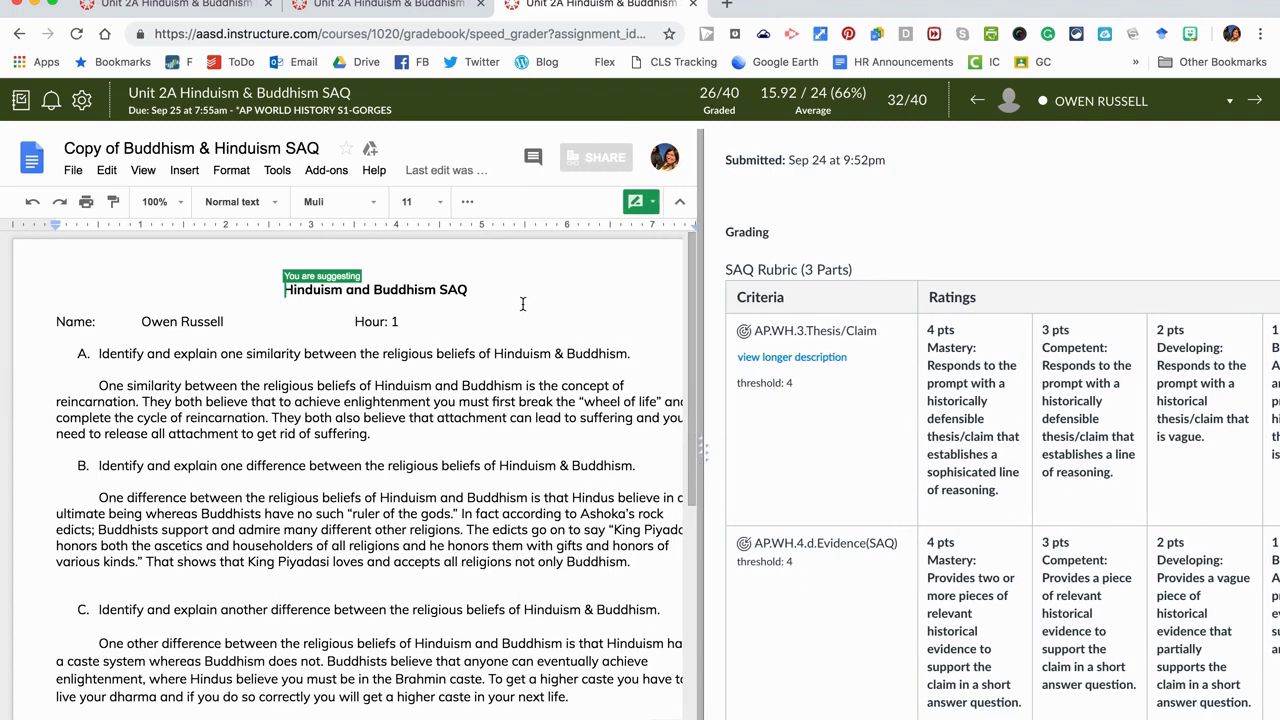
double_click(292, 354)
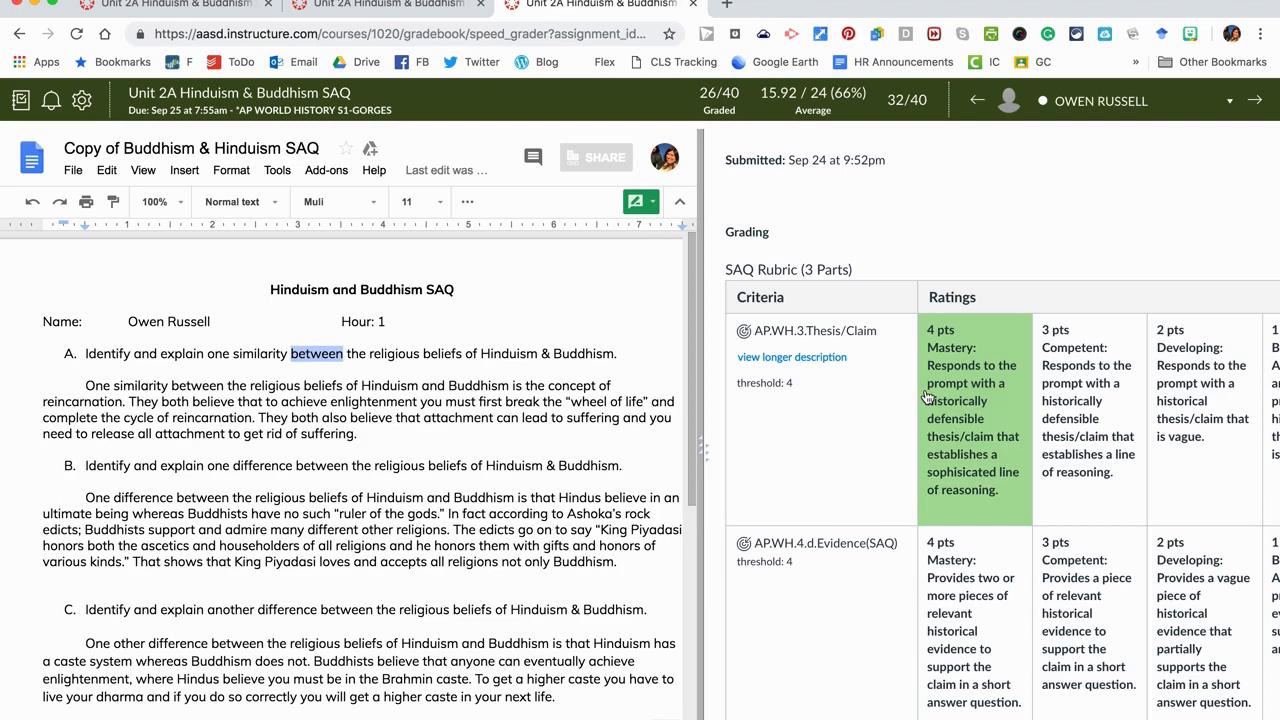
scroll(1005, 400, "down", 5)
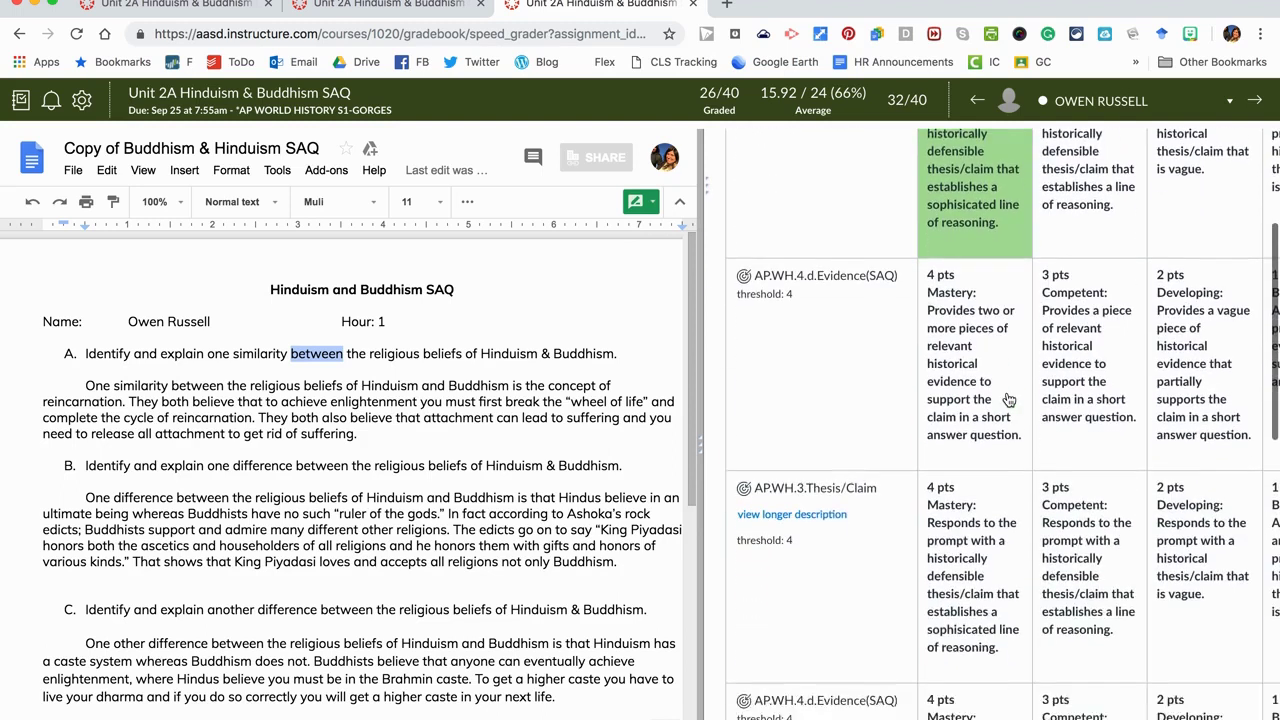
scroll(1008, 400, "down", 8)
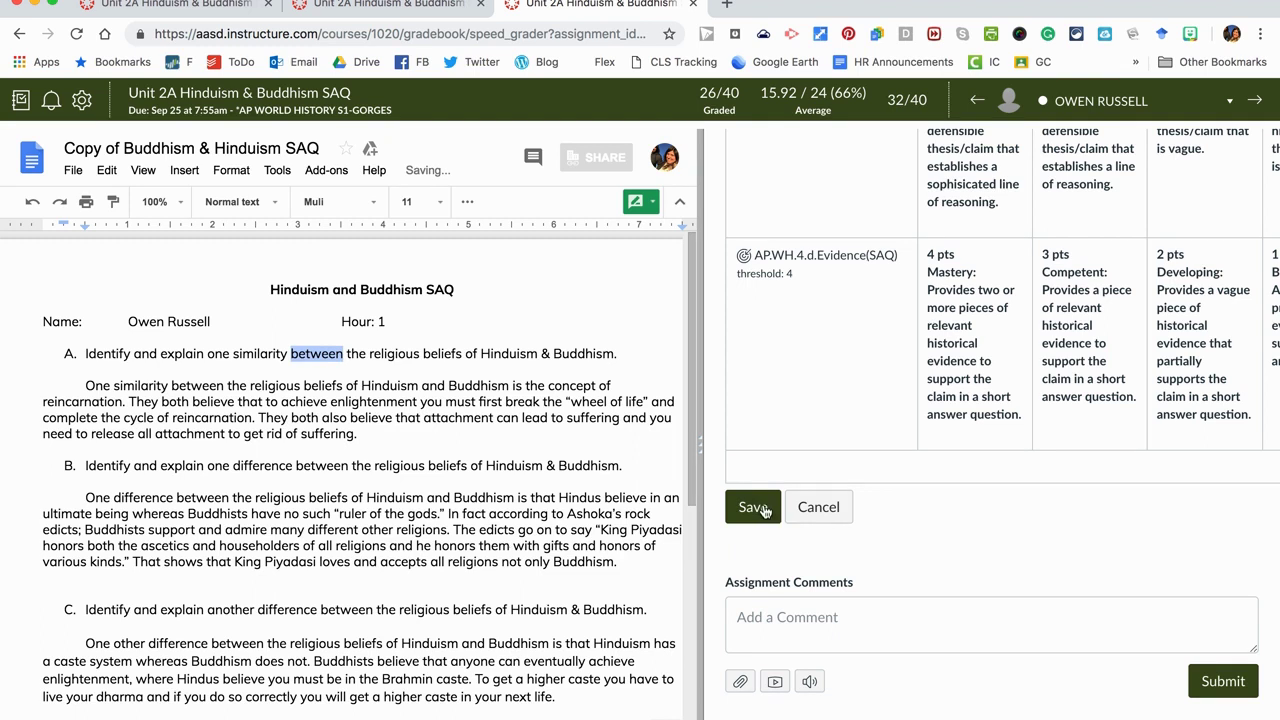
left_click(806, 510)
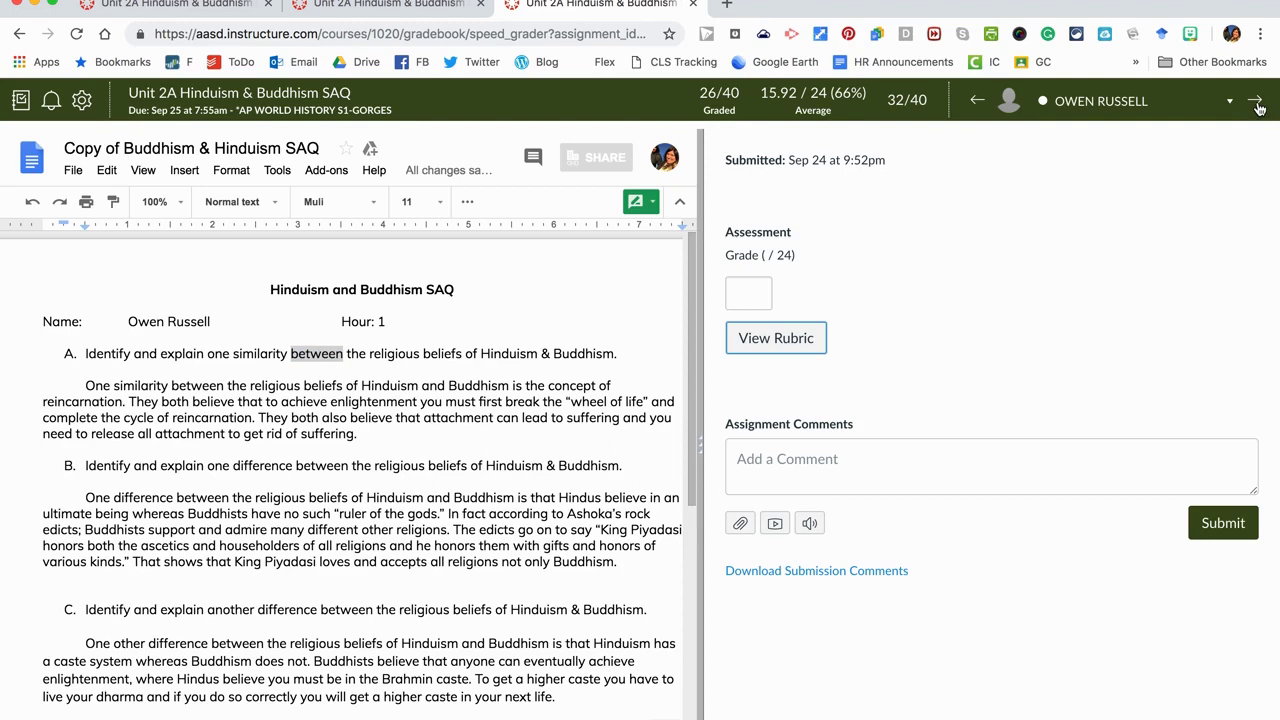
Filter SpeedGrader to section 1-*AP WORLD HISTORY S1-GORGES
left_click(1120, 103)
mouse_move(1098, 140)
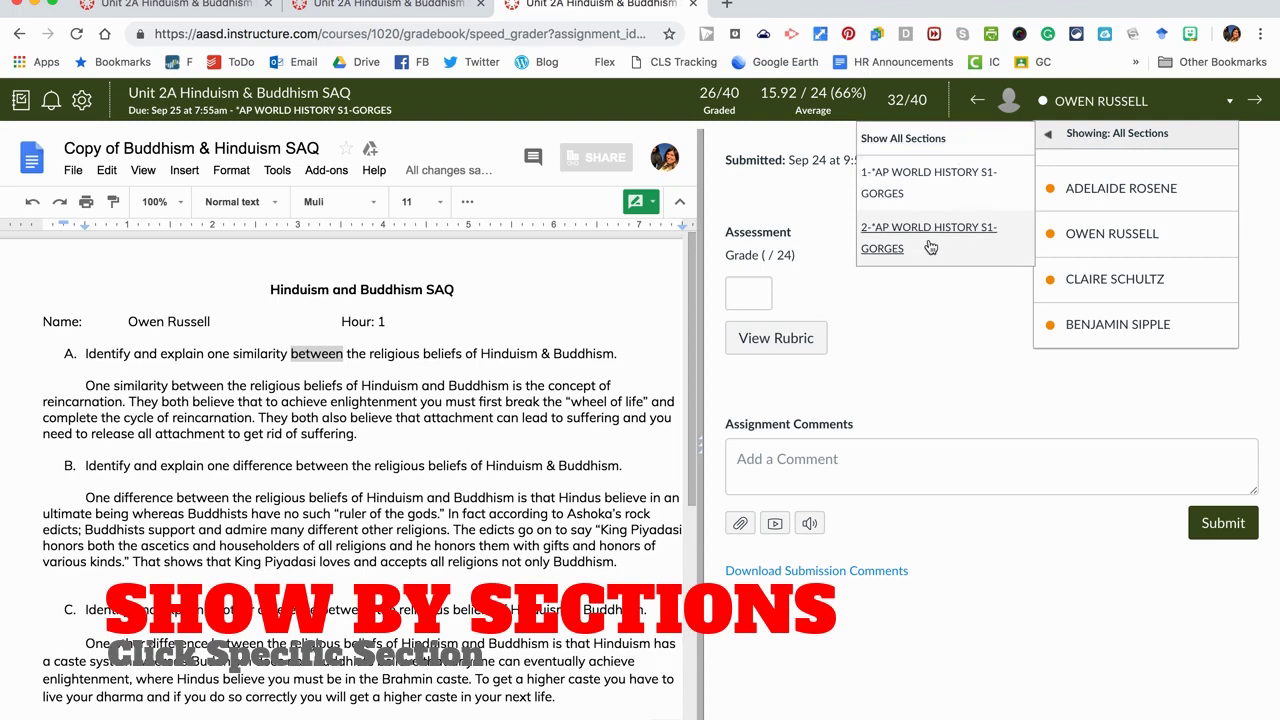
left_click(905, 184)
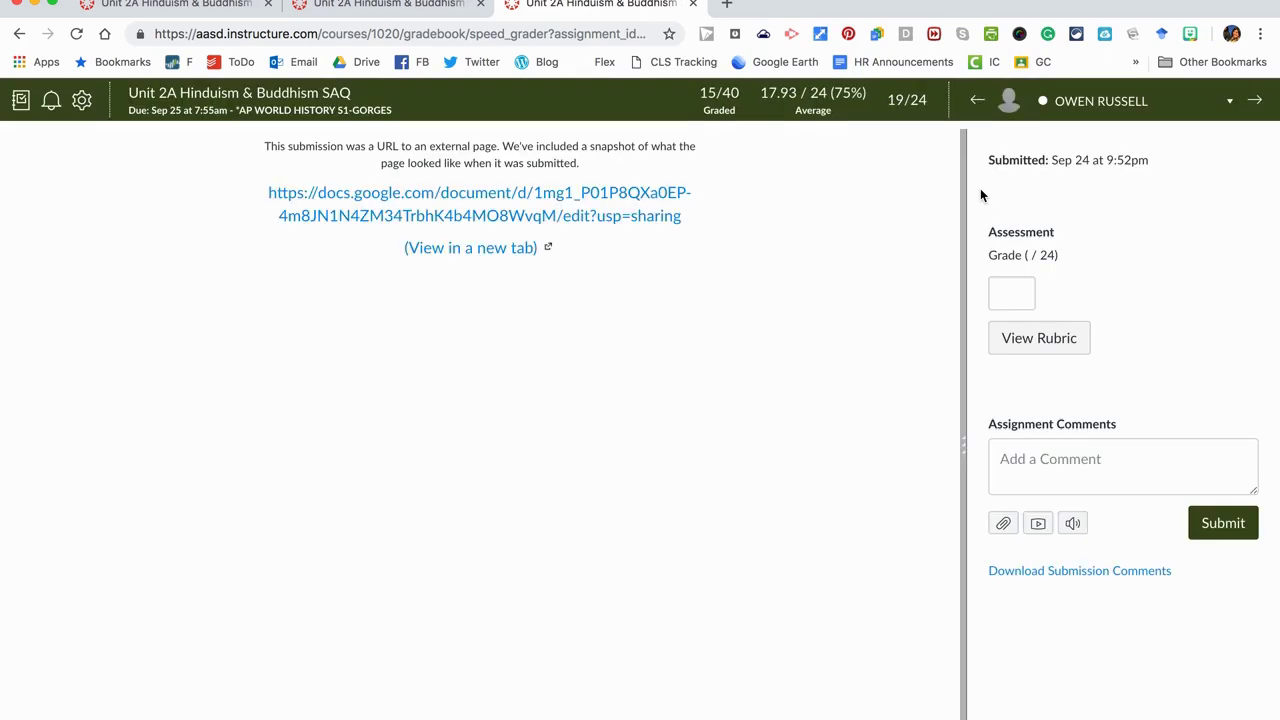
Look through the section's student list, then bring up the SpeedGrader settings menu
left_click(1087, 101)
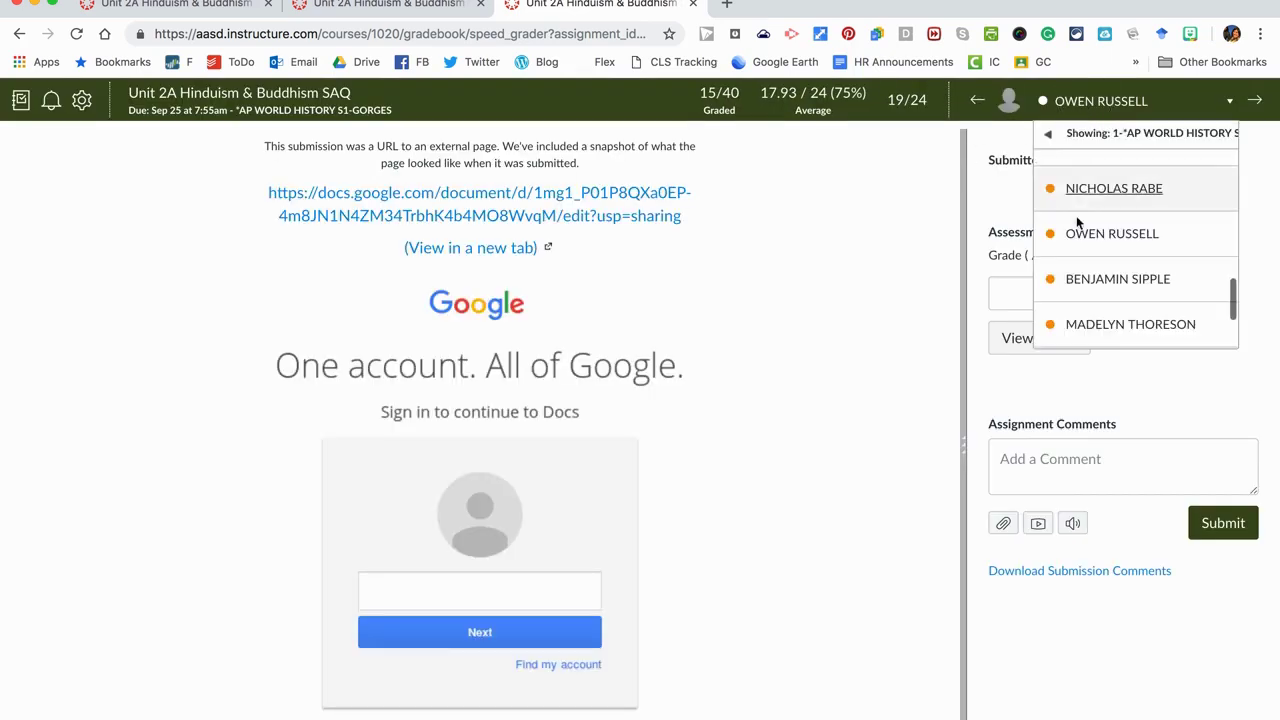
scroll(1077, 222, "down", 2)
scroll(1077, 222, "up", 6)
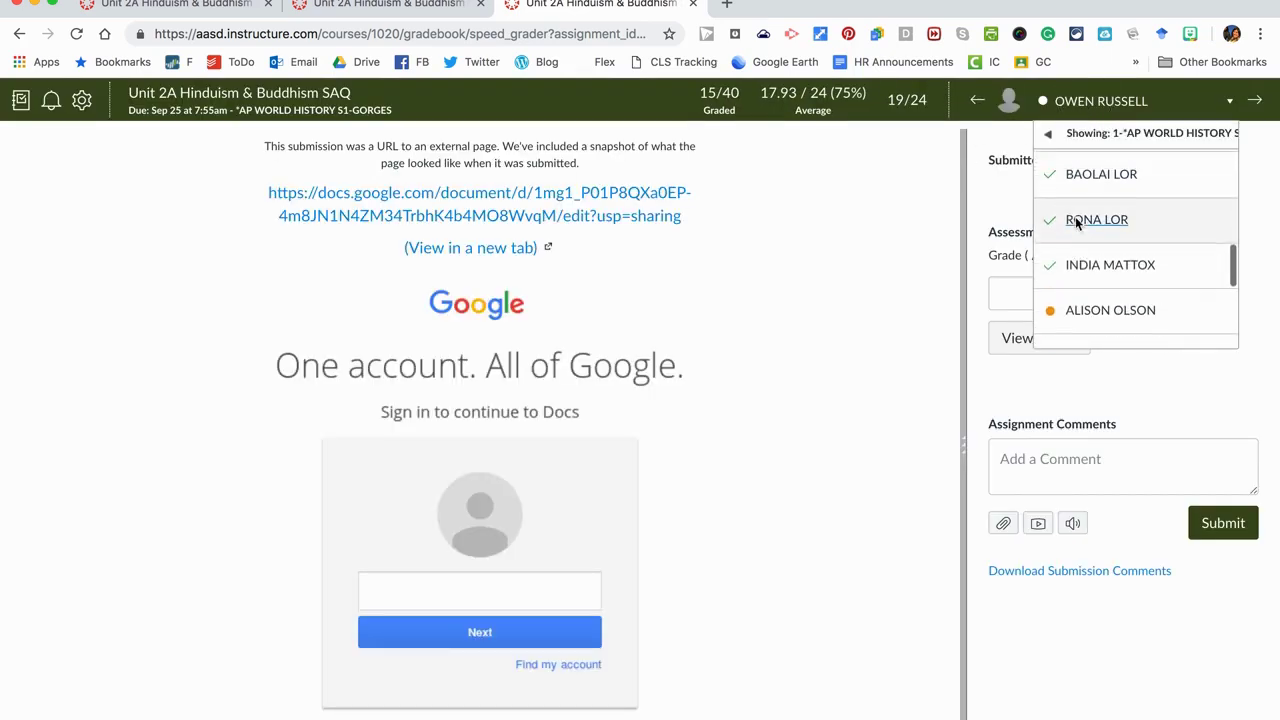
scroll(1077, 222, "up", 2)
scroll(1077, 222, "down", 5)
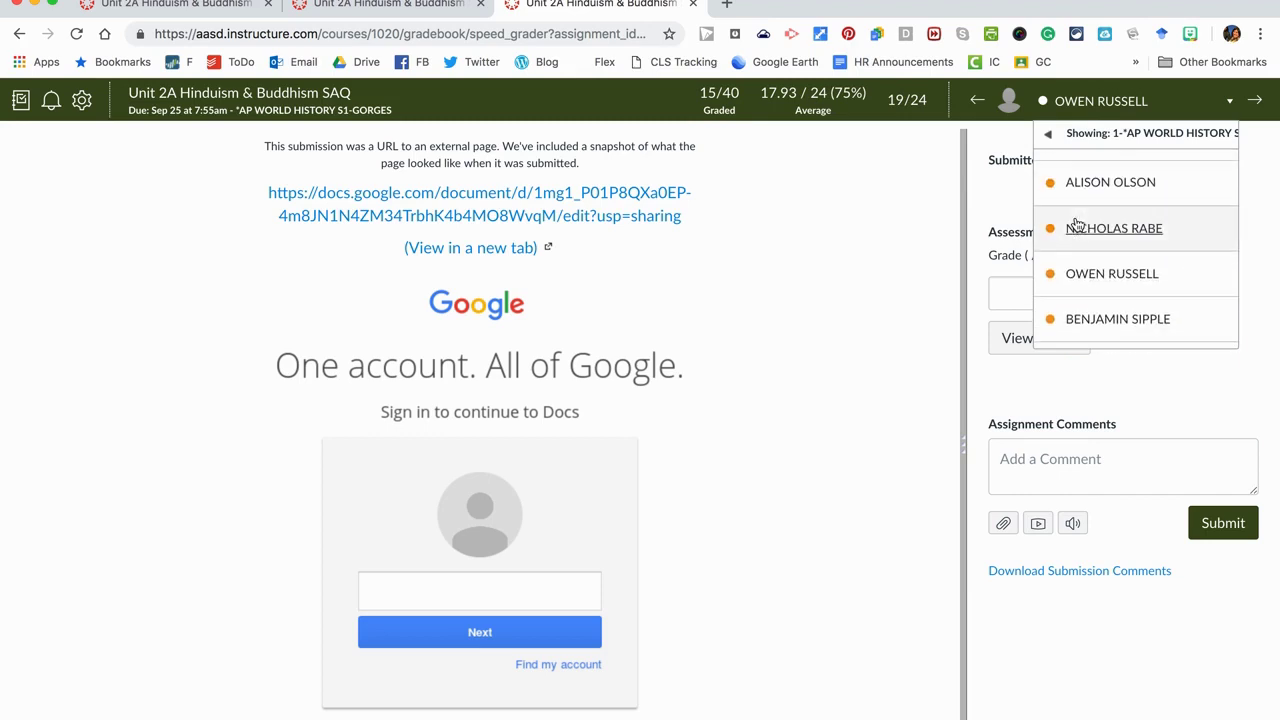
scroll(1076, 222, "down", 4)
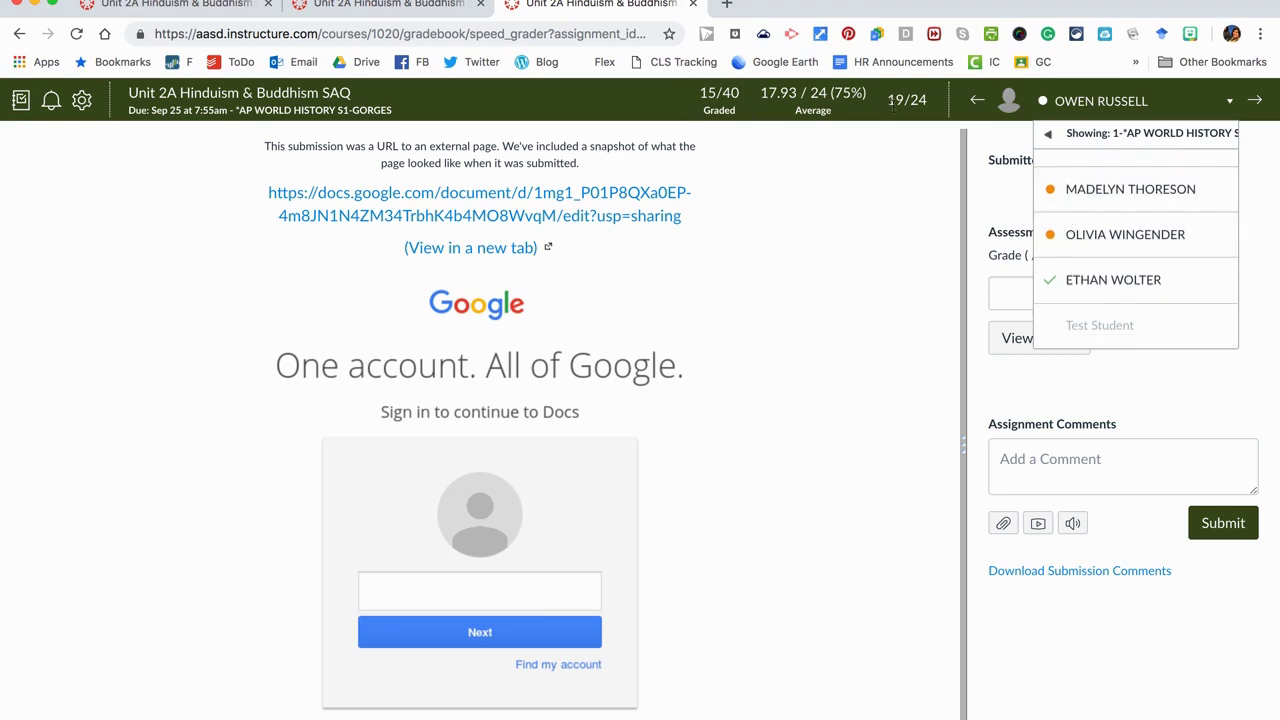
left_click(83, 108)
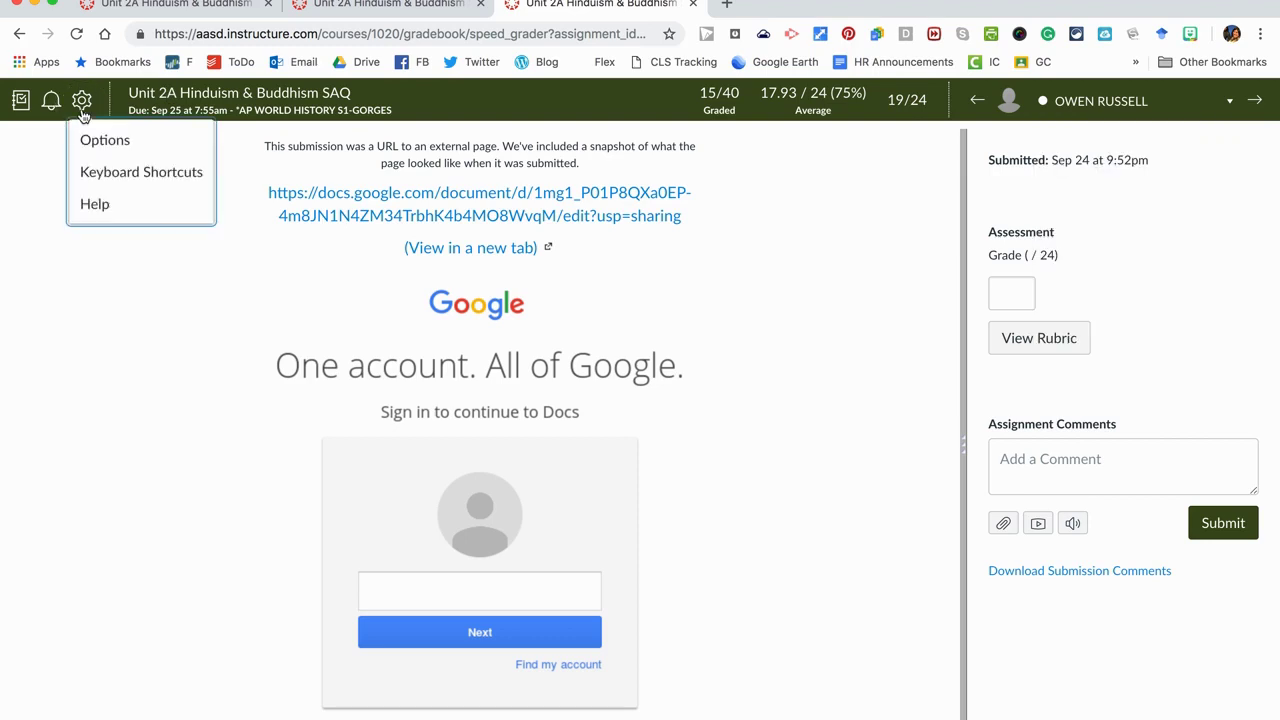
left_click(101, 172)
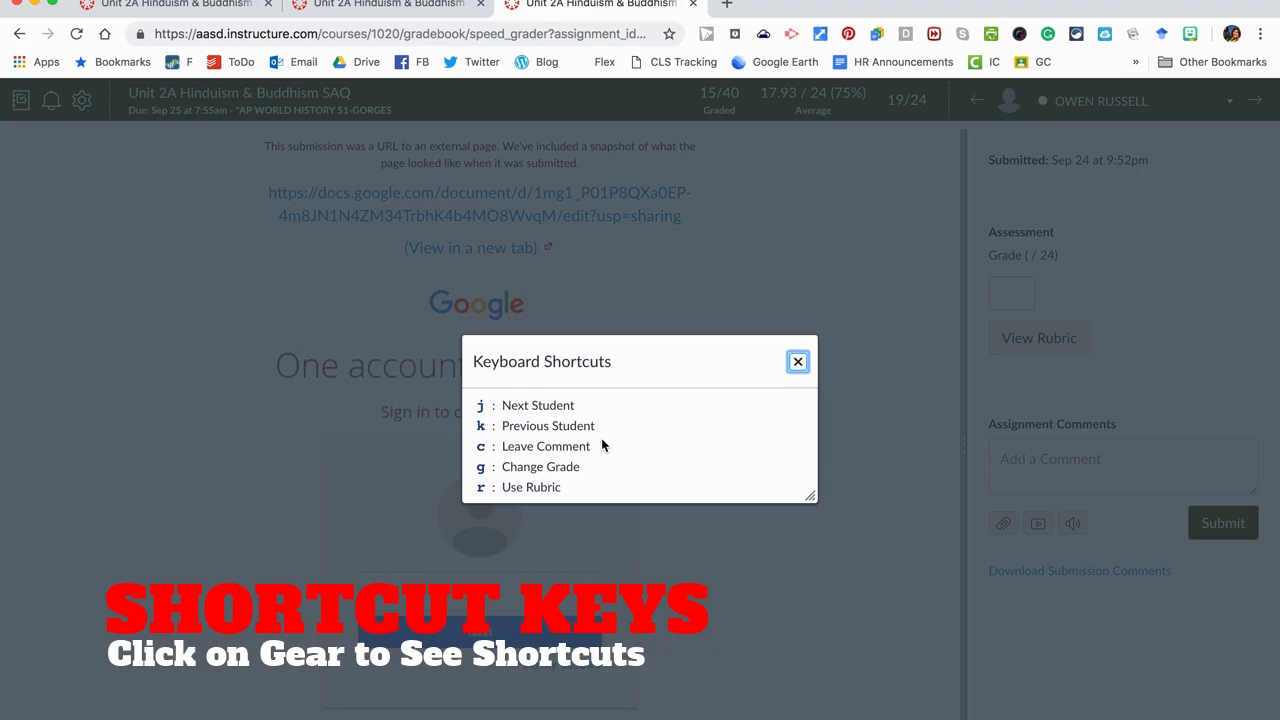
left_click(797, 364)
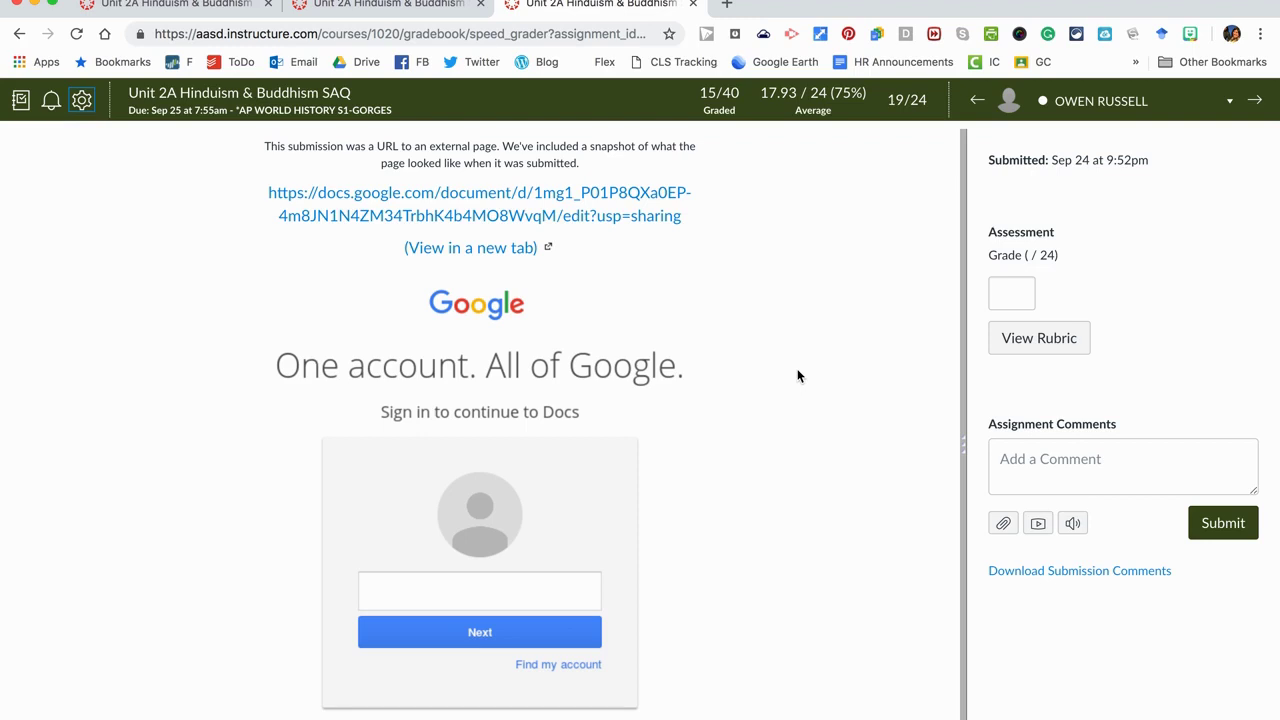
Confirm the section filter, widen the rubric panel, and advance three students to 22 of 24
left_click(1097, 100)
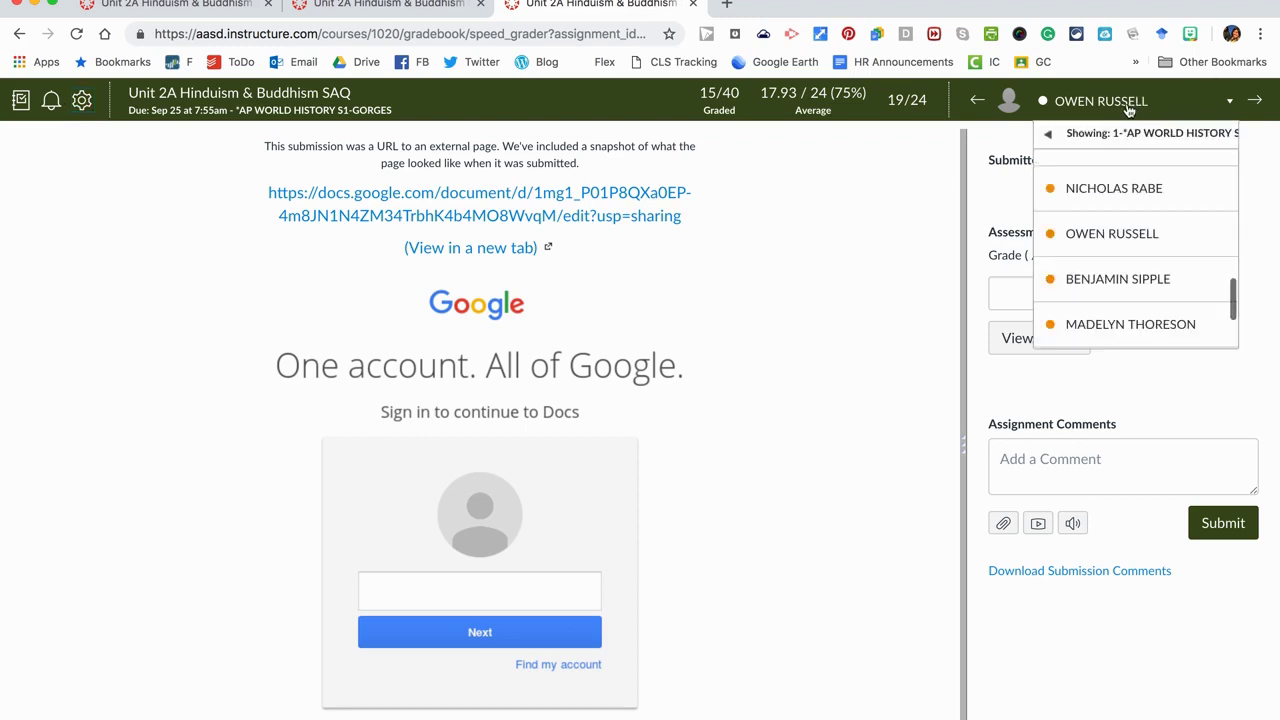
mouse_move(1097, 141)
left_click(972, 366)
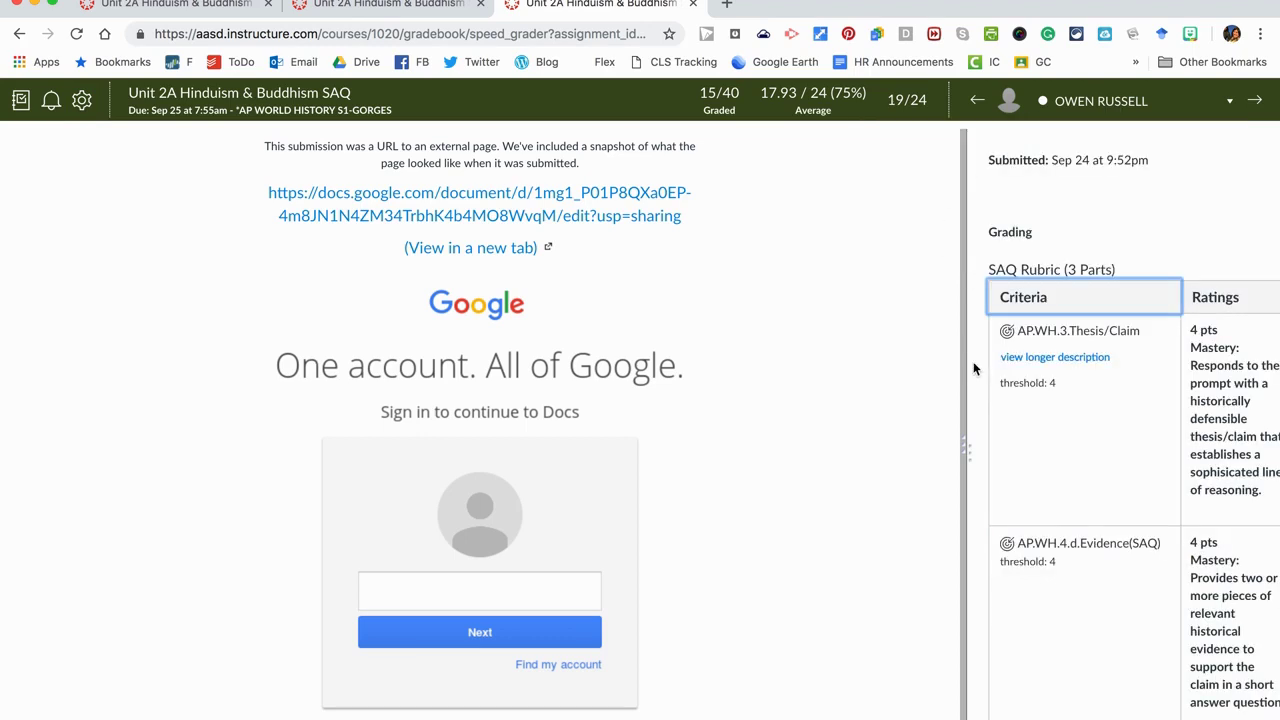
left_click_drag(964, 446, 523, 463)
key("k")
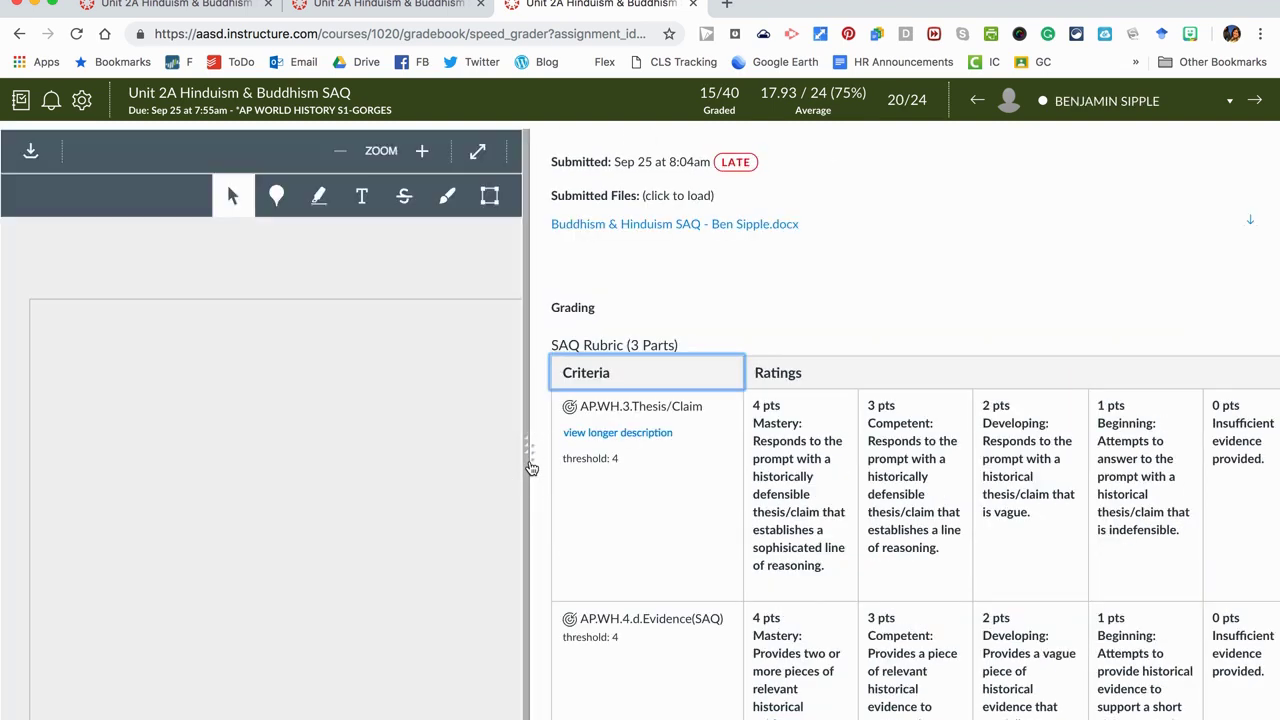
key("k")
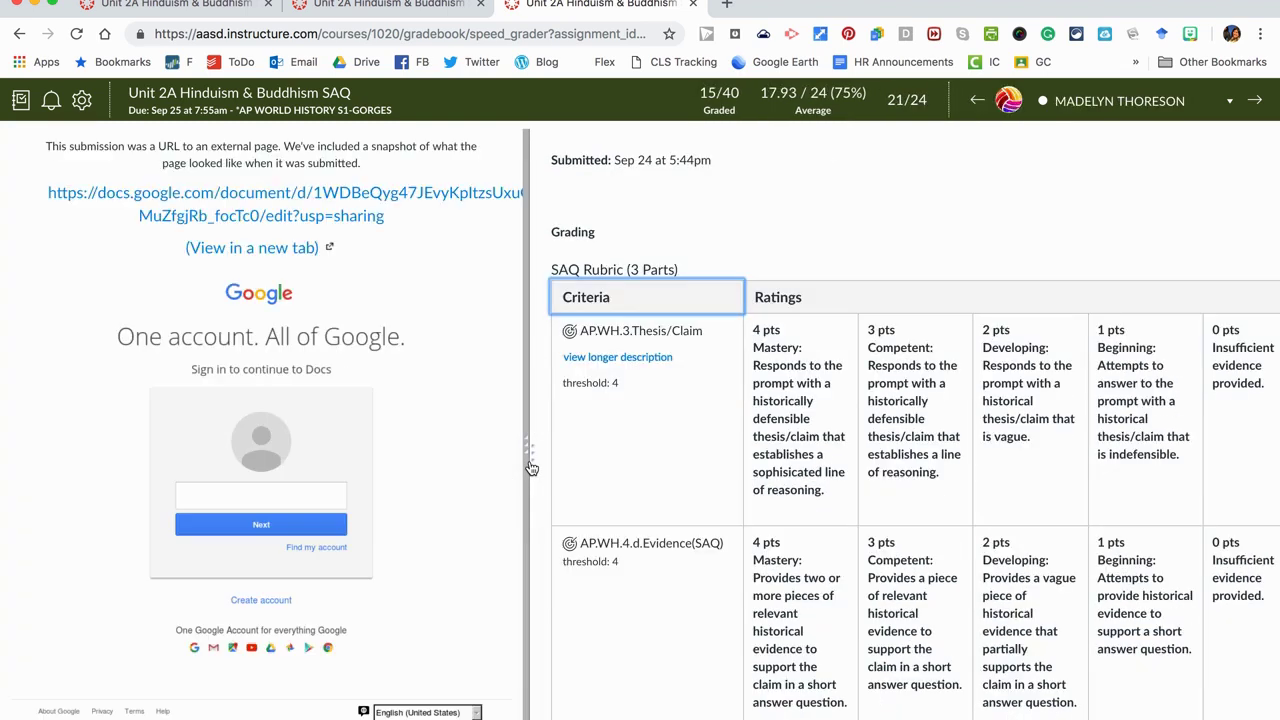
key("k")
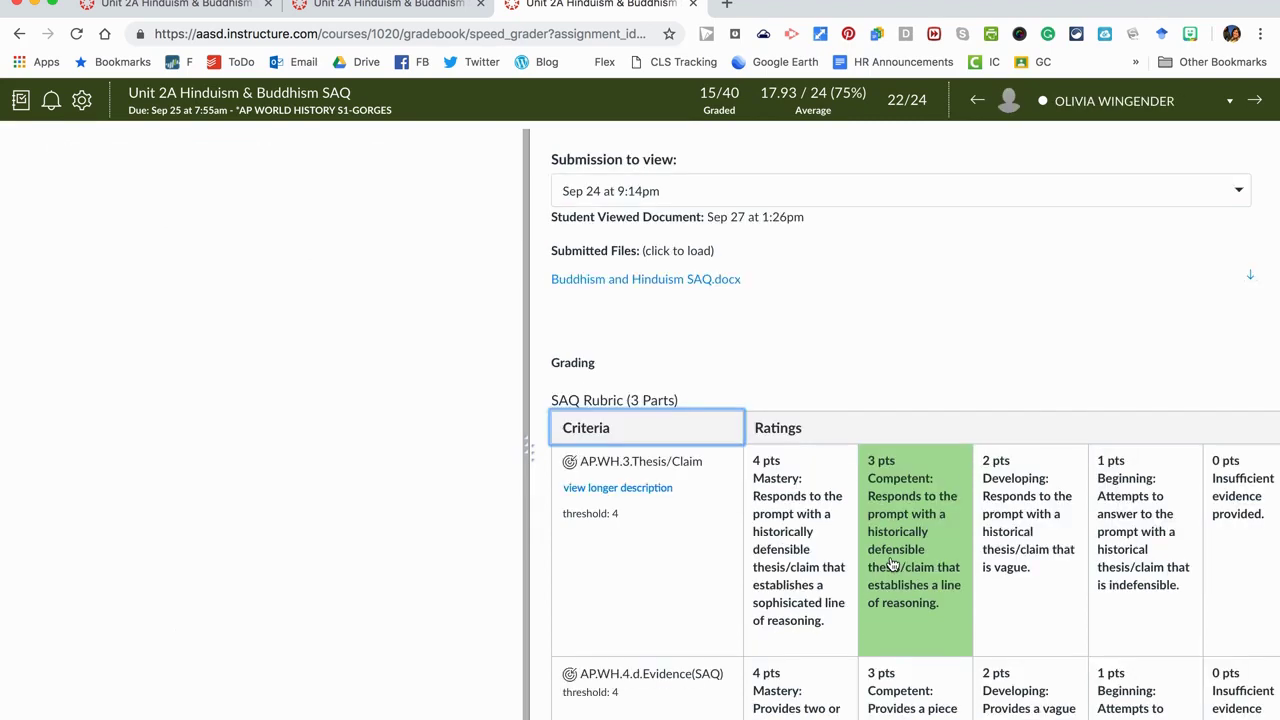